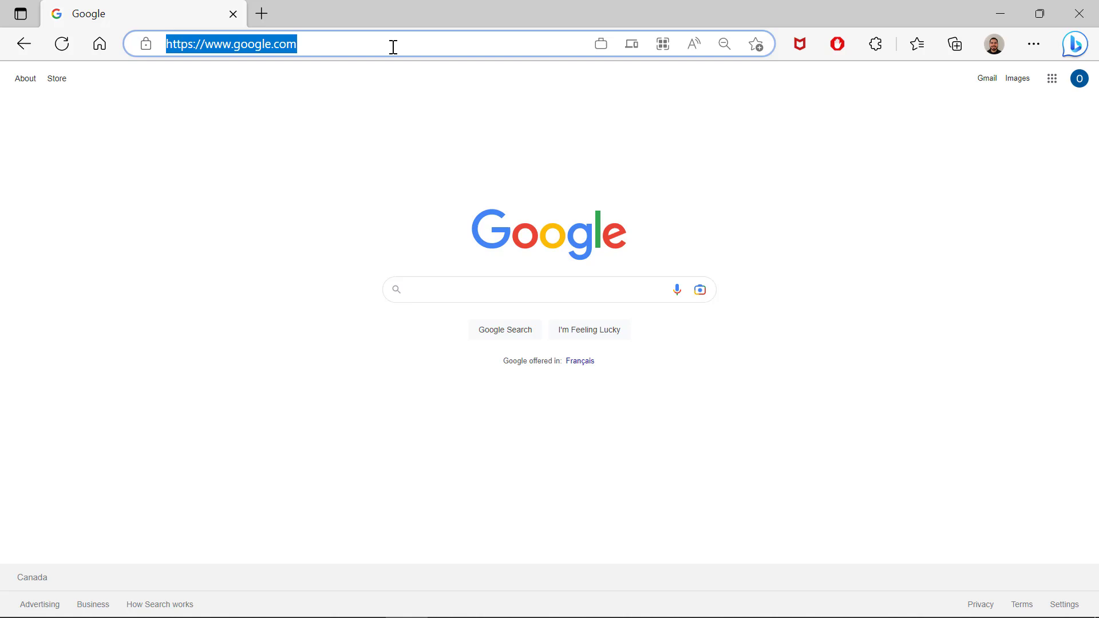
Load supplier.ariba.com and sign in to the supplier account with the saved credentials
text(supplier)
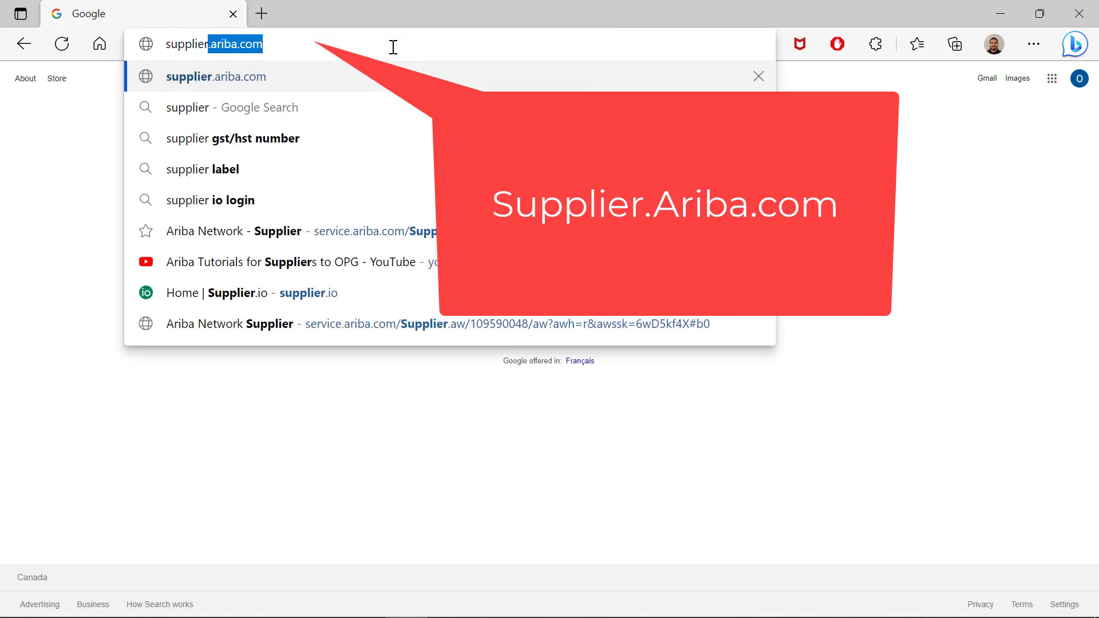
text(.ariba.com)
key(Return)
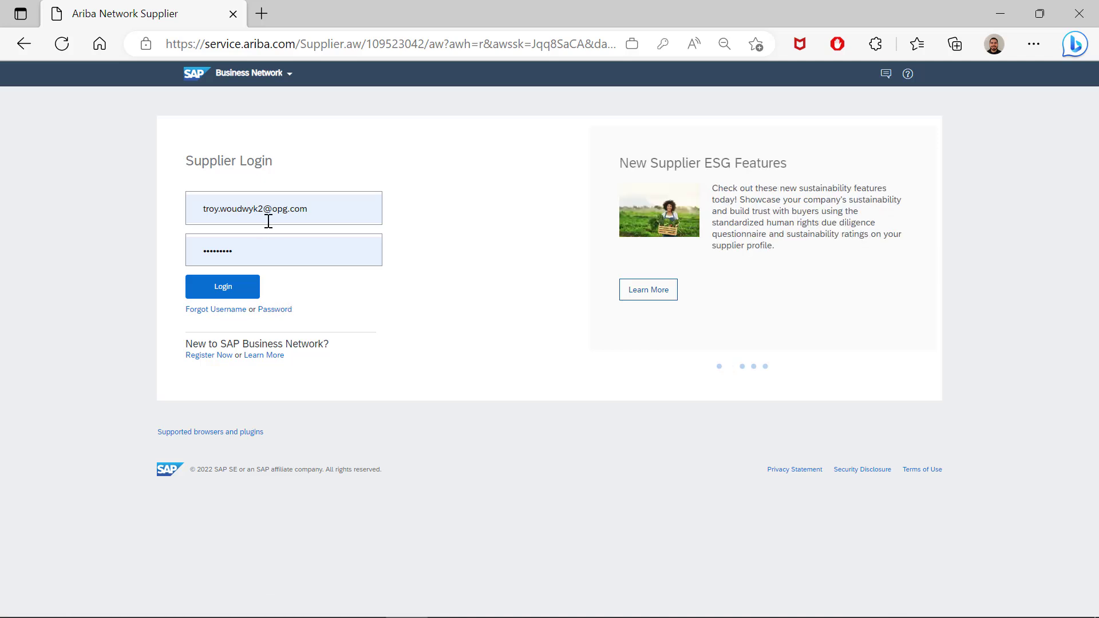
click(246, 286)
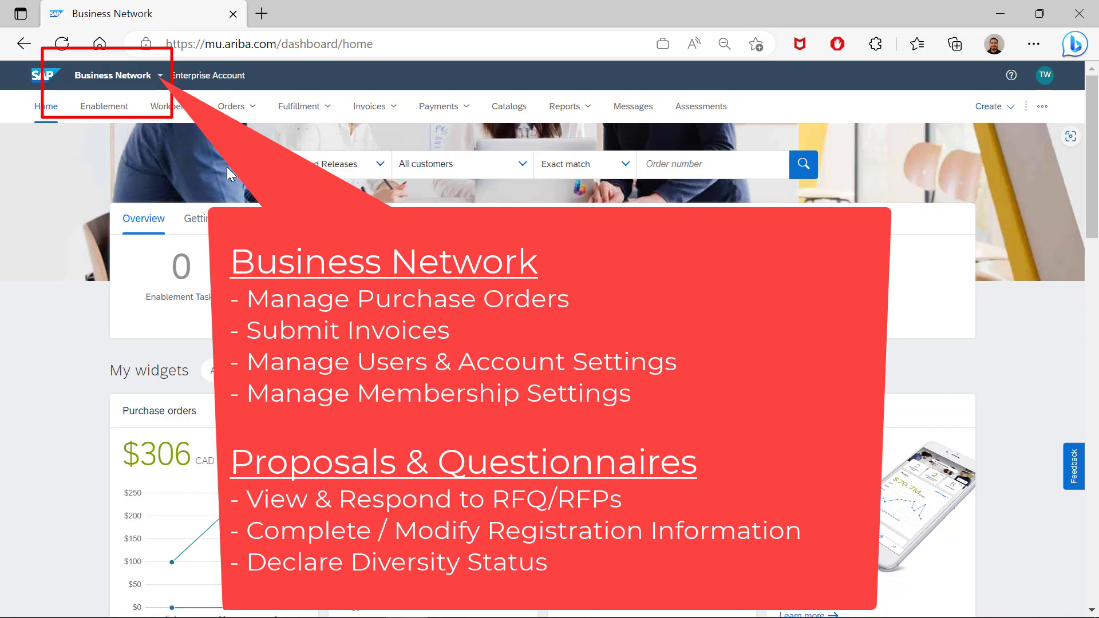
Open the Business Network dropdown to list the available Ariba applications
click(153, 76)
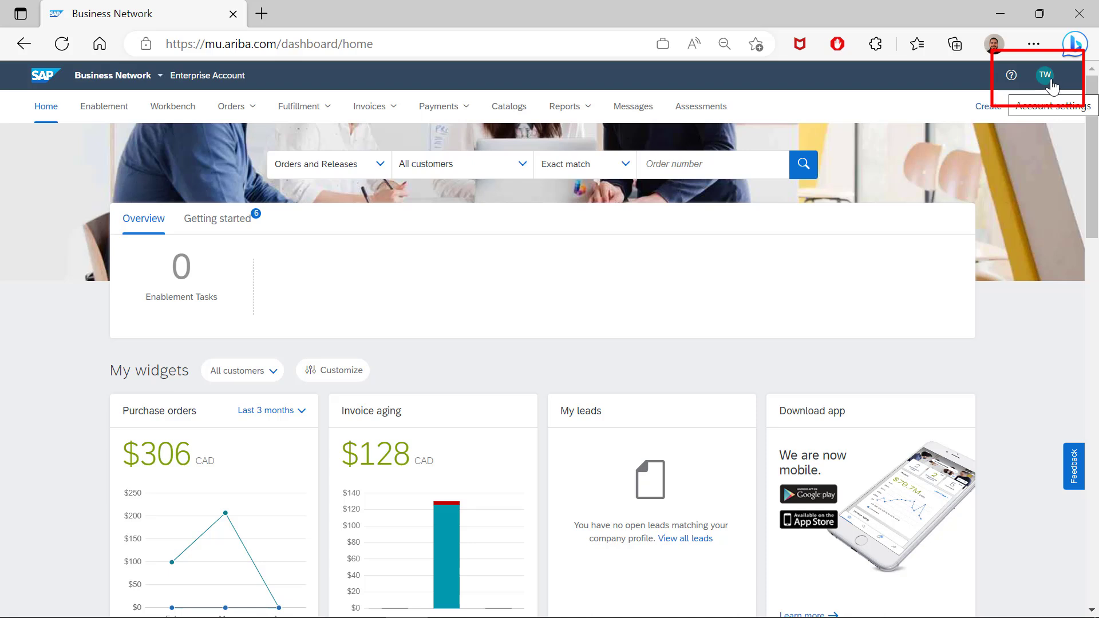
Open the TW avatar menu showing the company's network ID and Premium Package
click(1048, 77)
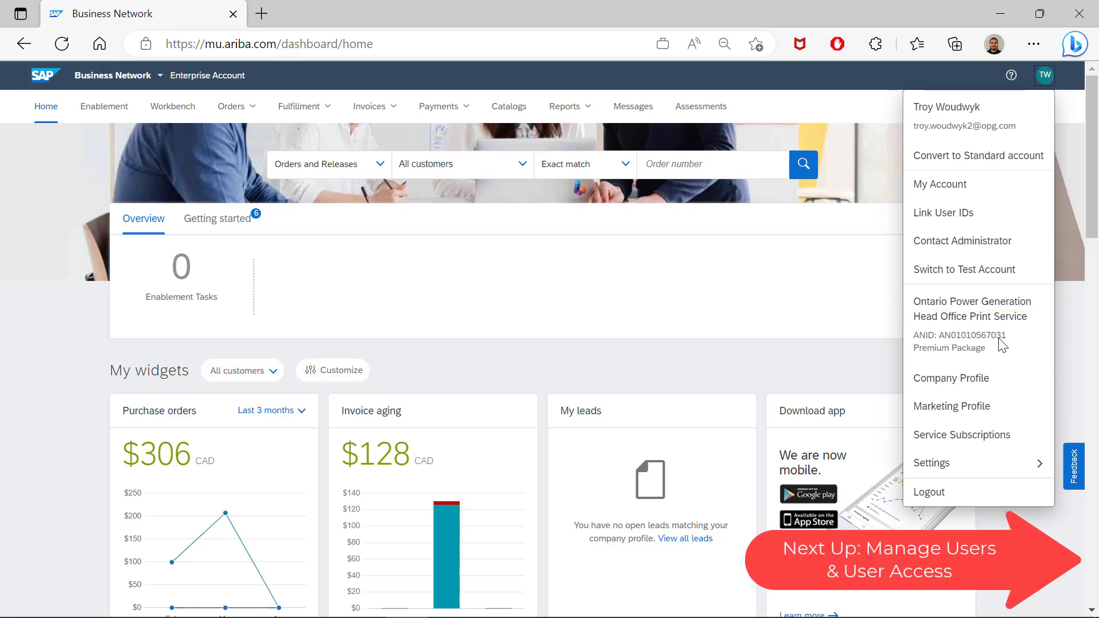
Go to Settings > Users to see the five roles, including Administrator and Quotes
click(967, 465)
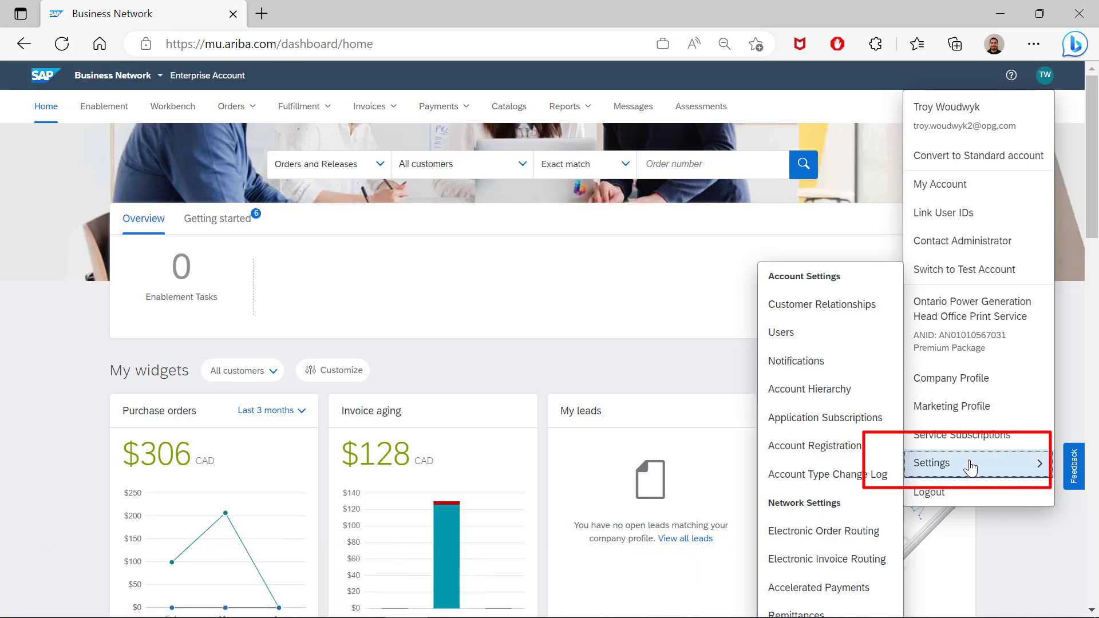
click(850, 338)
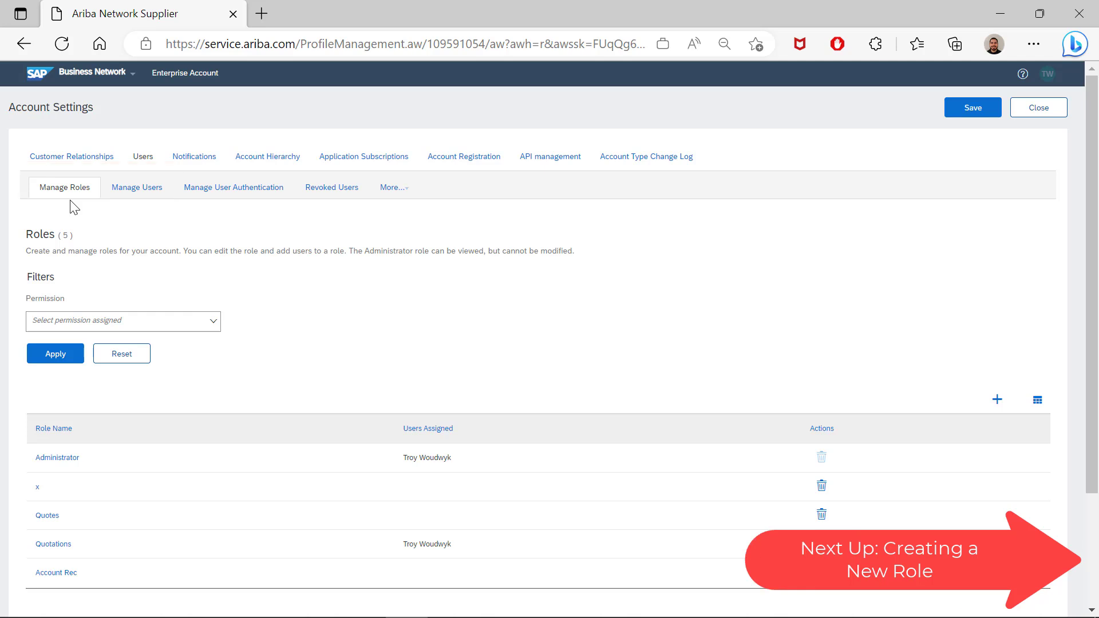
Create a role named 'All access' with every permission selected
click(997, 399)
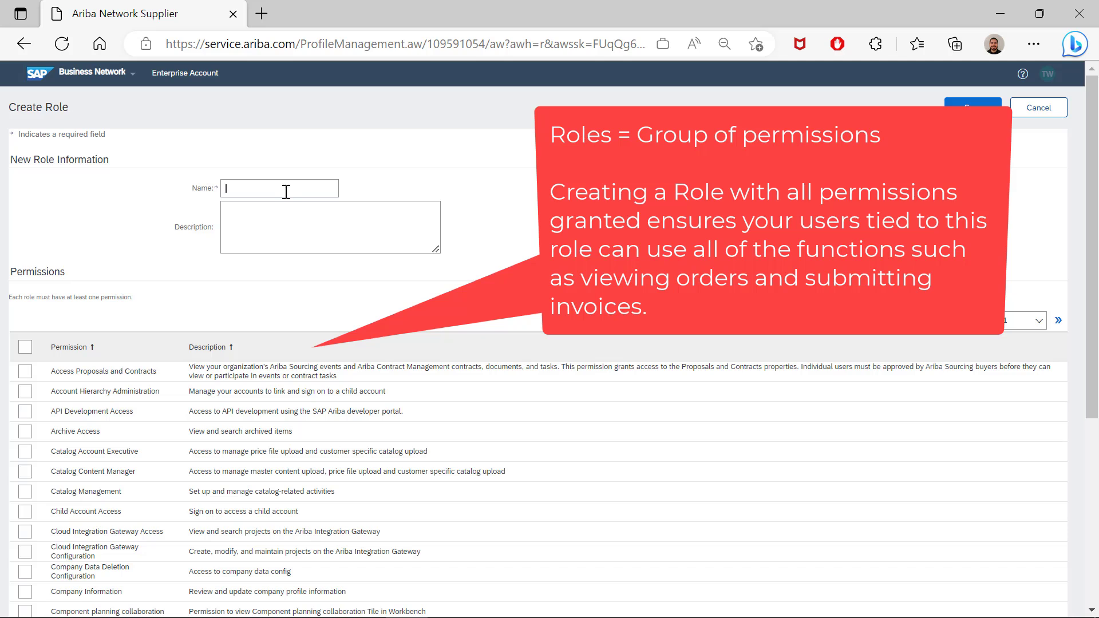
text(All access)
click(25, 348)
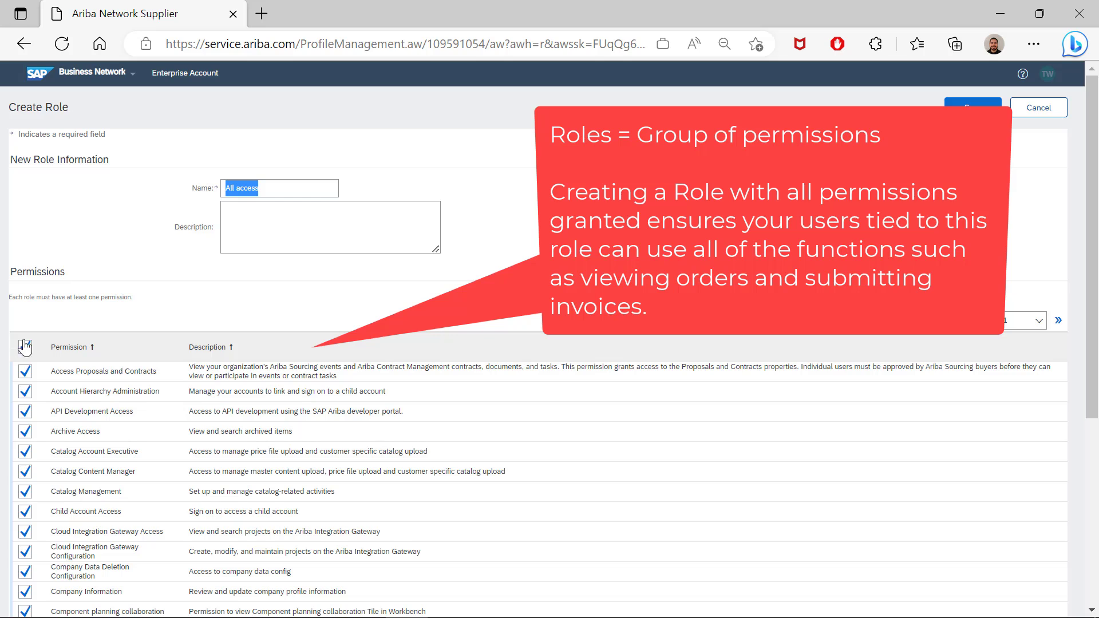
Save the All access role, draft a user with first and last names and All access, then cancel
click(966, 107)
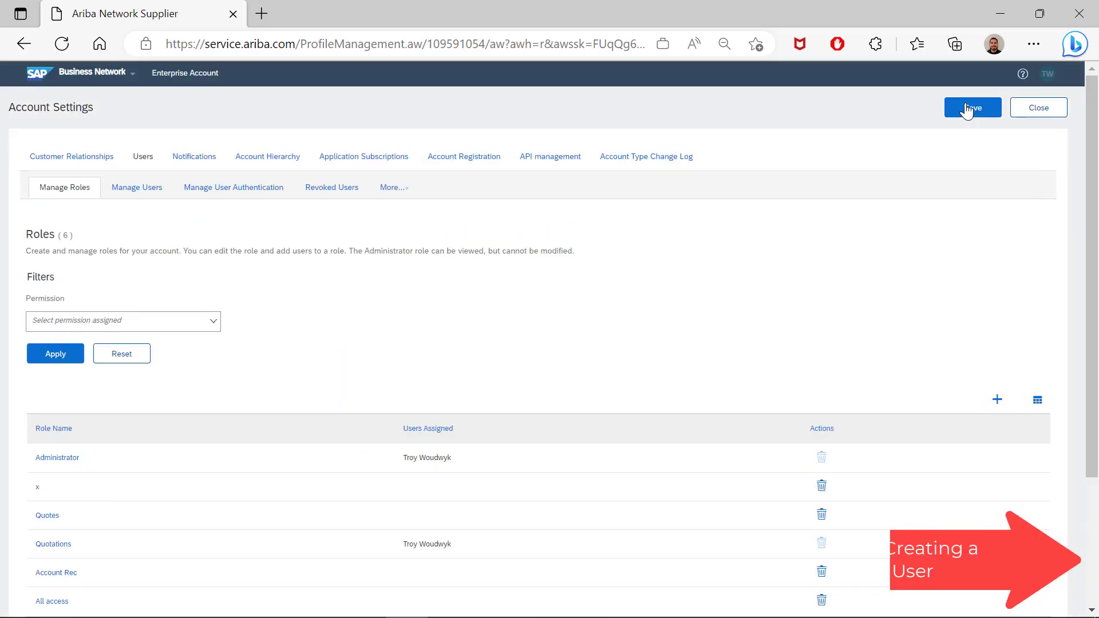
click(136, 189)
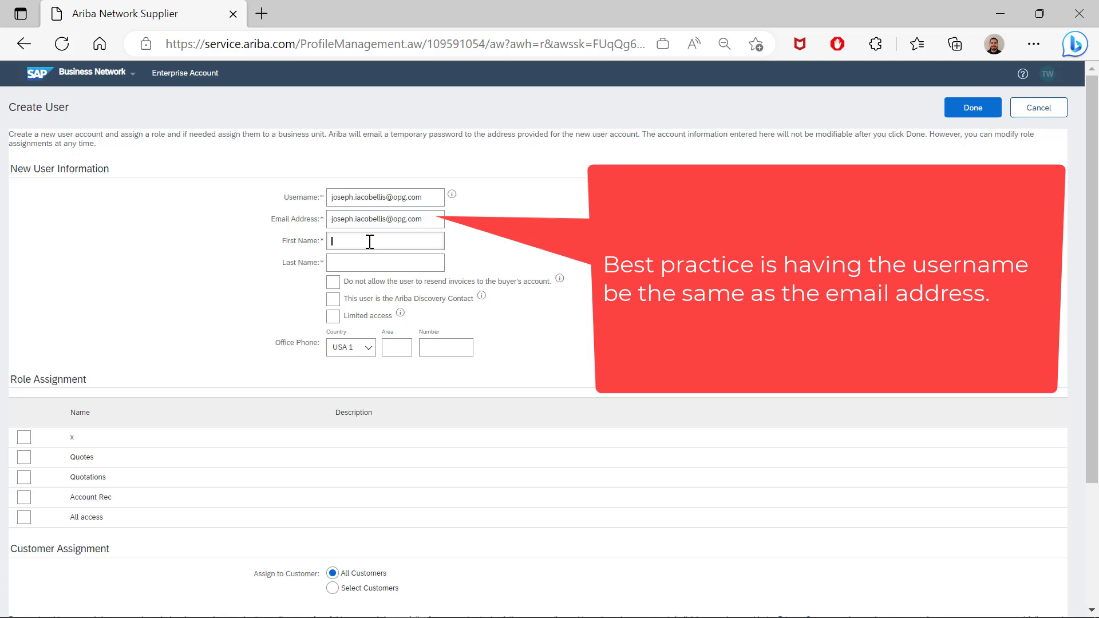
text(Joe)
key(Tab)
text(Iac)
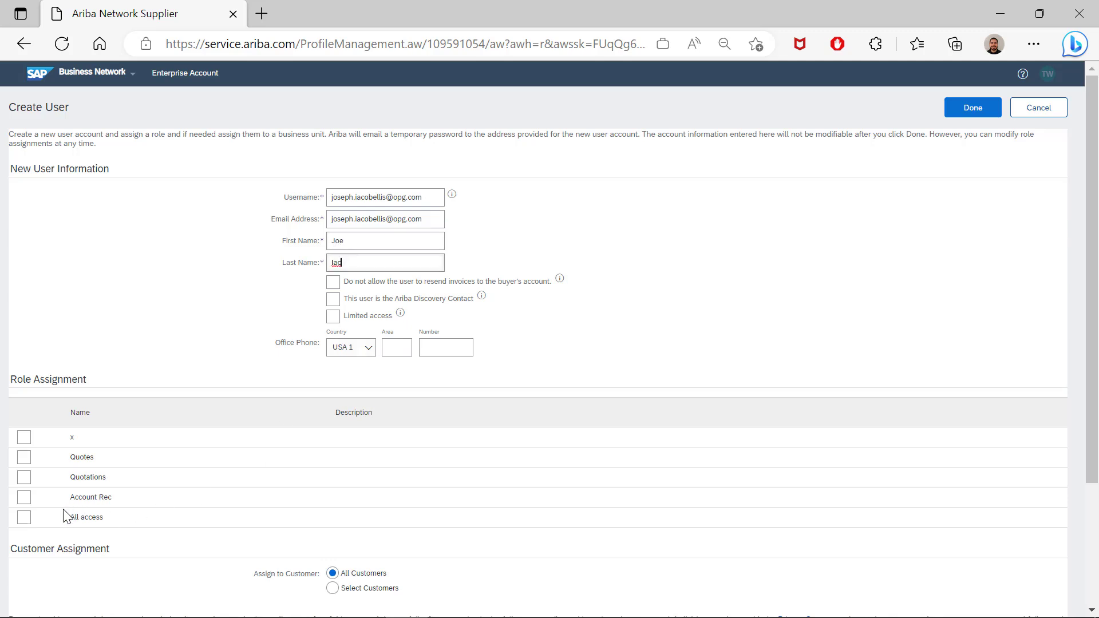
click(27, 522)
click(1039, 108)
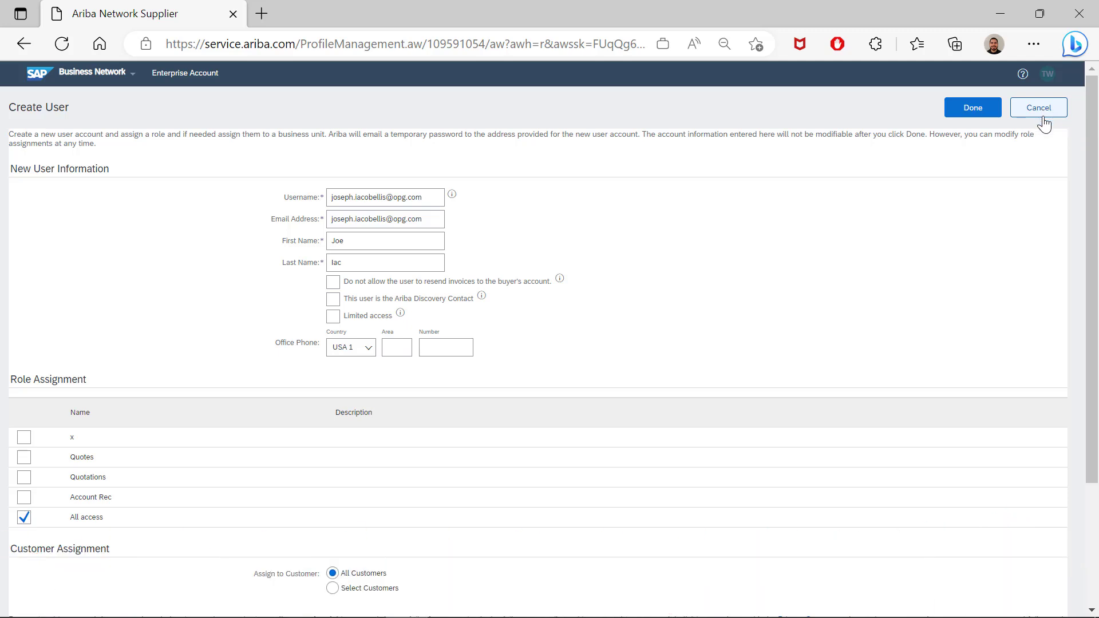
Open Network Settings > Electronic Order Routing, where new catalog orders route by Email
click(1045, 75)
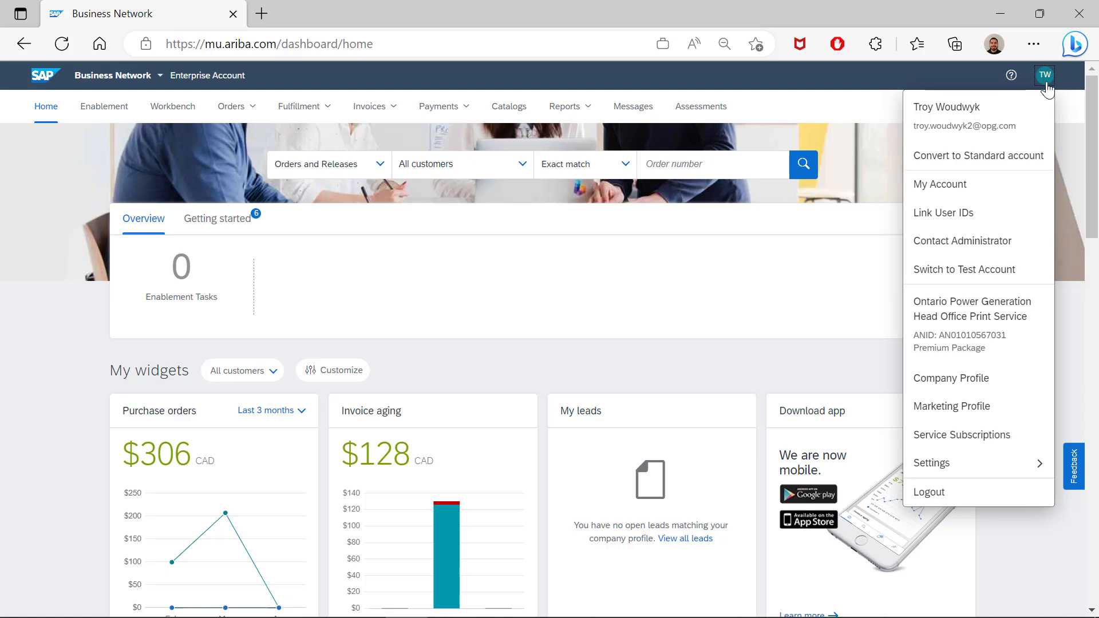
click(973, 466)
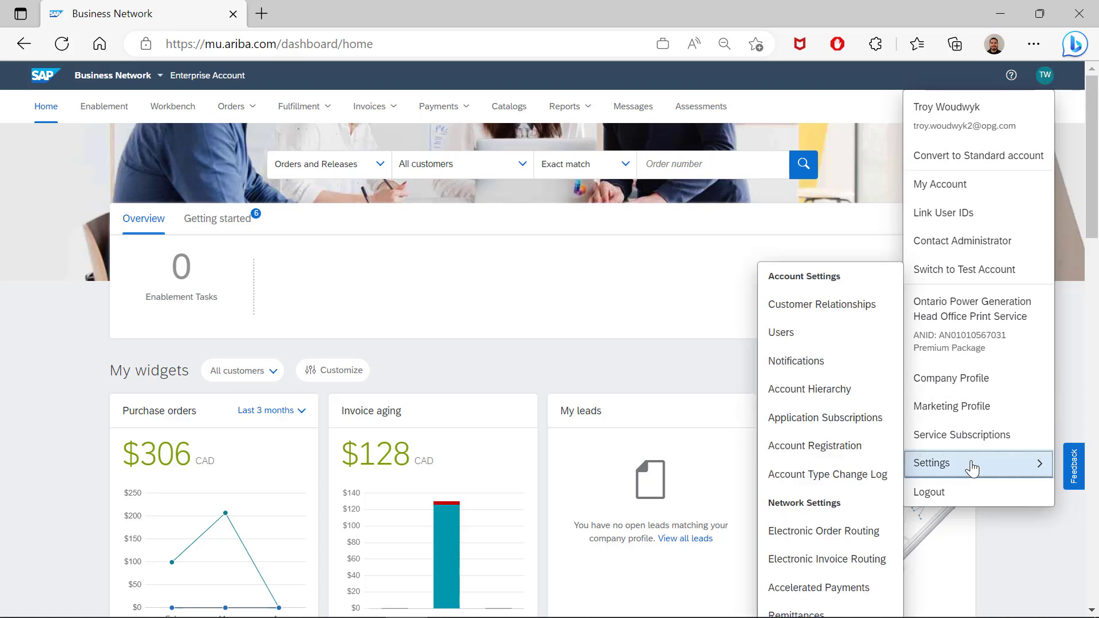
click(876, 535)
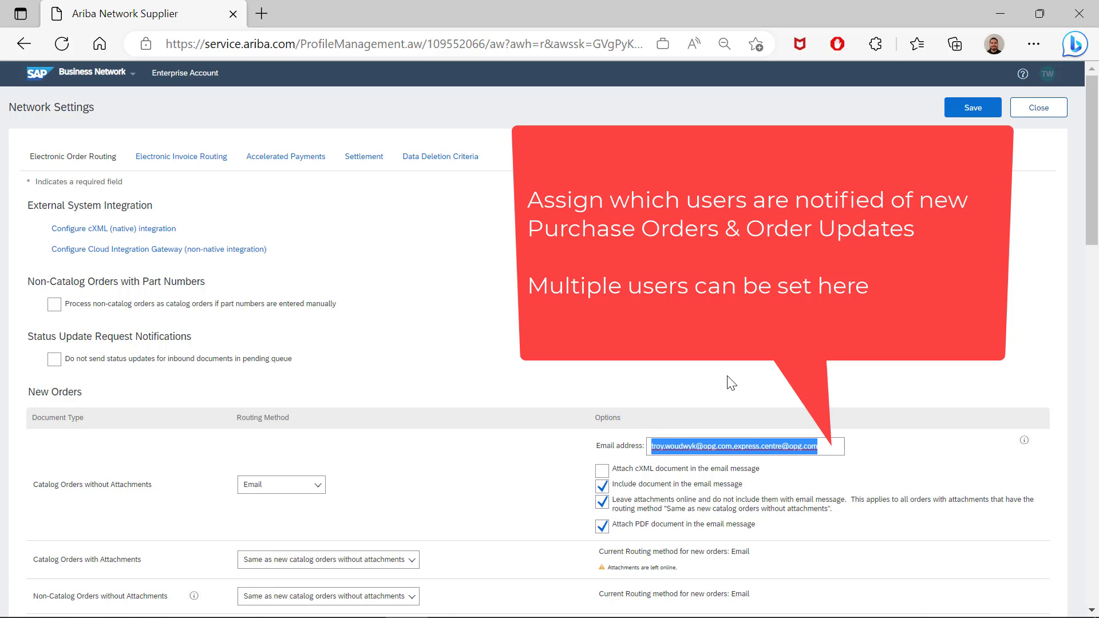
Review the new-order email addresses and notification settings on the Electronic Order Routing page
scroll(735, 378, down, 3)
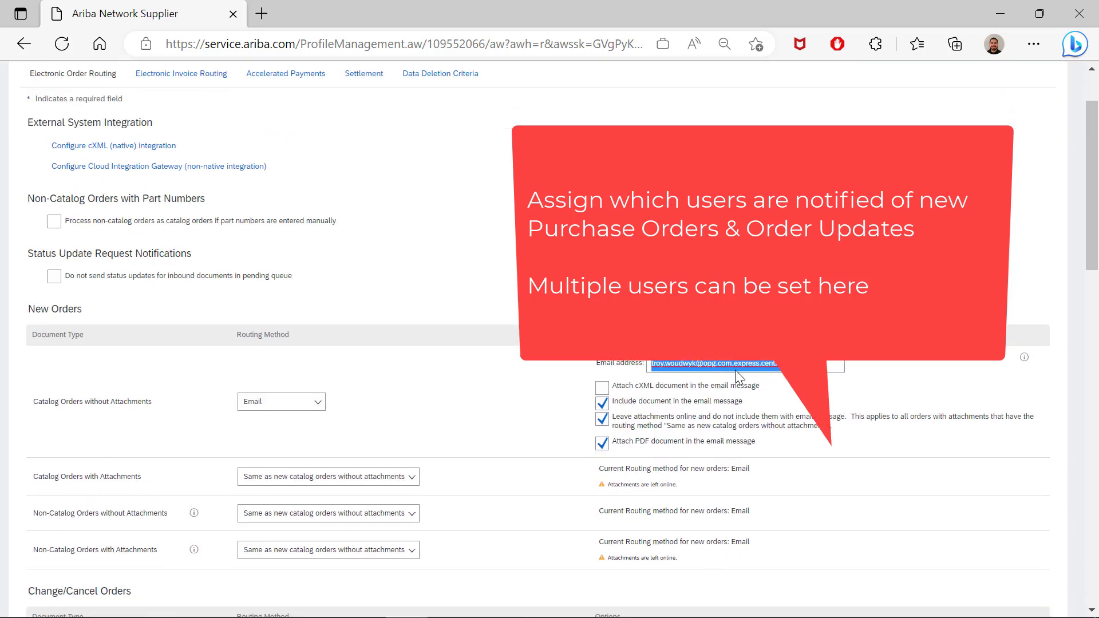
click(828, 282)
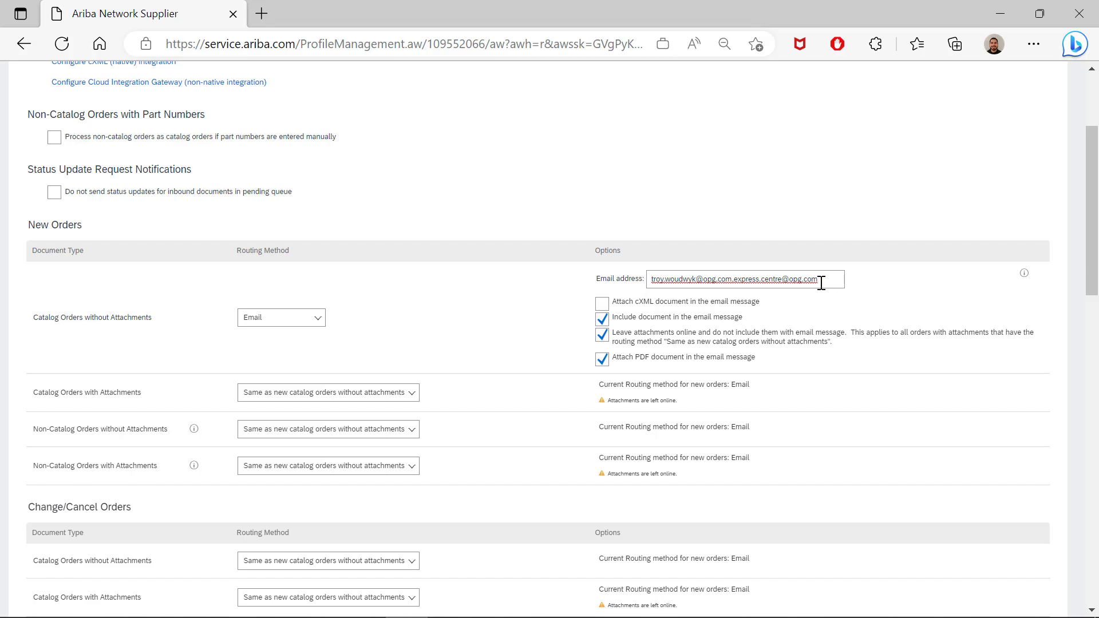
scroll(800, 317, down, 6)
scroll(800, 321, down, 6)
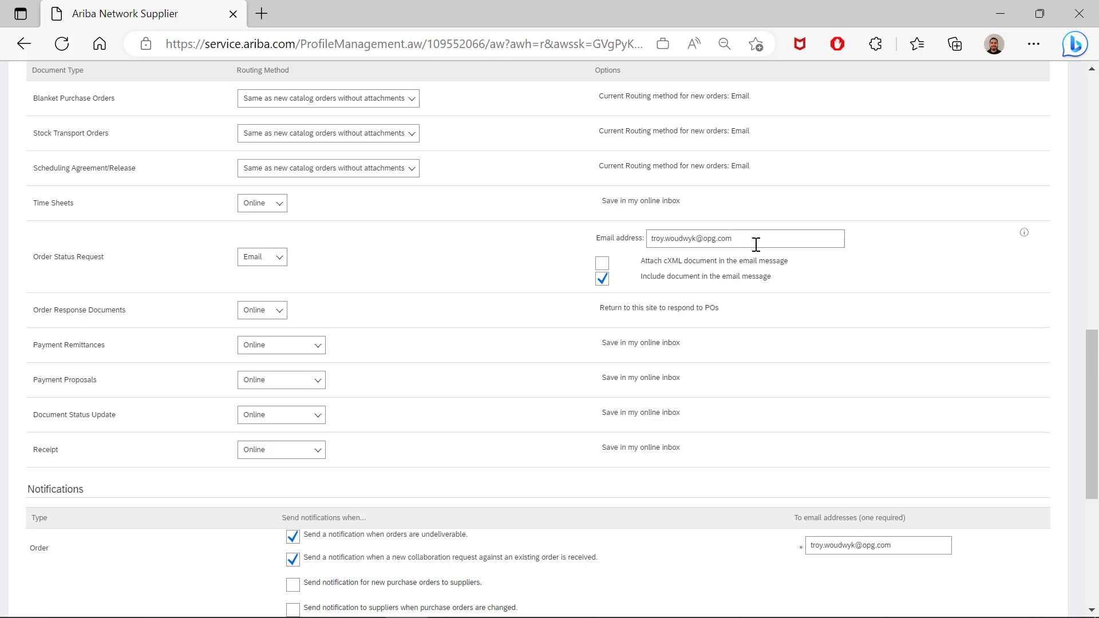
scroll(756, 246, down, 6)
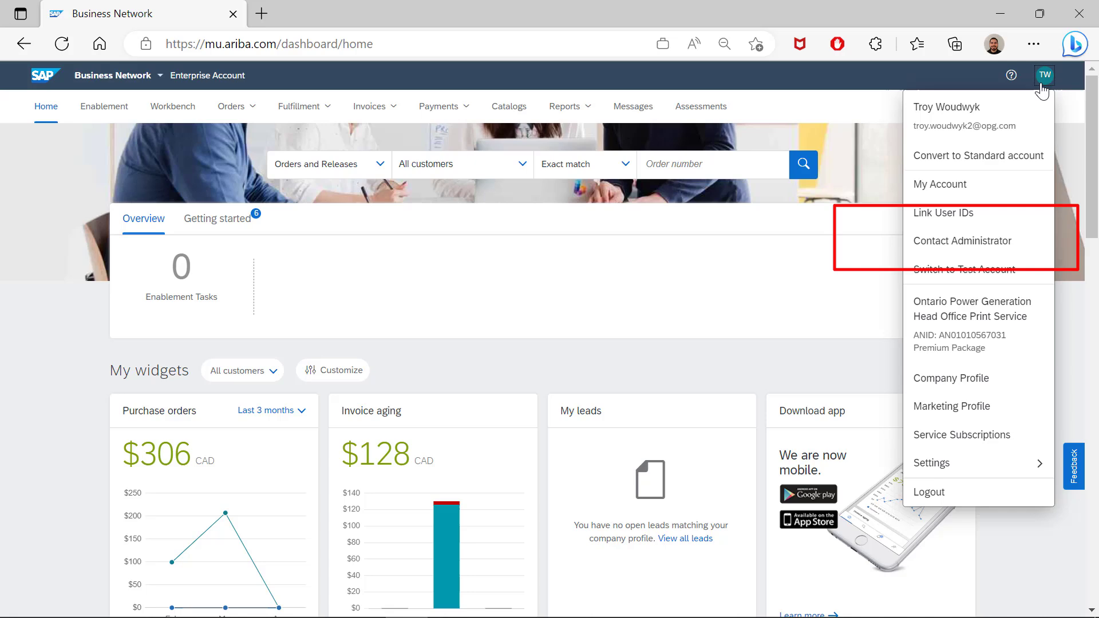
click(995, 250)
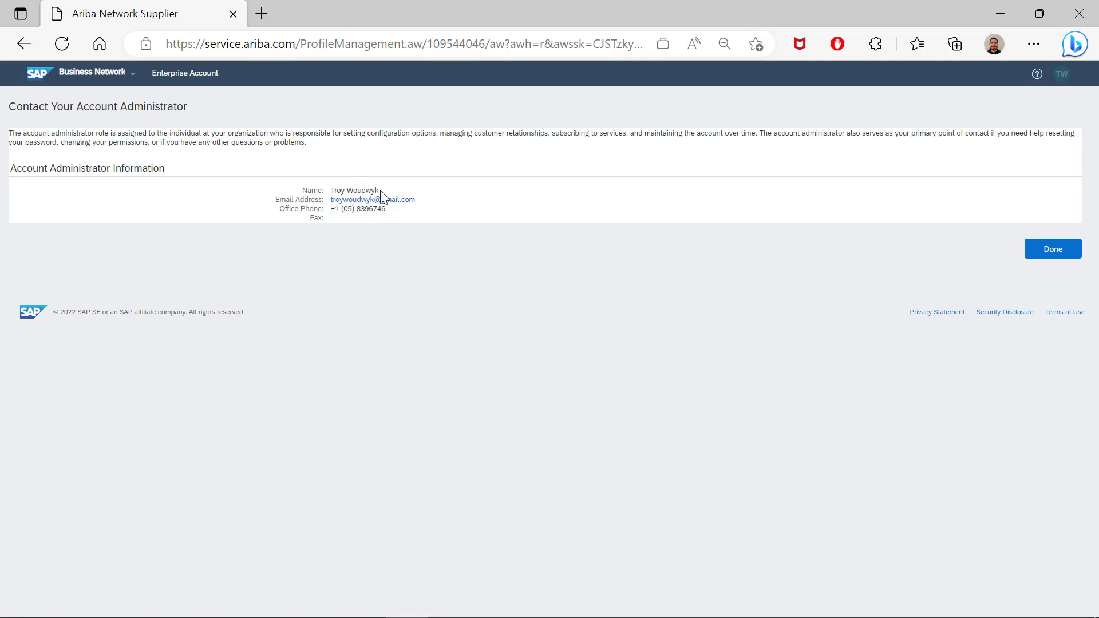
click(1051, 252)
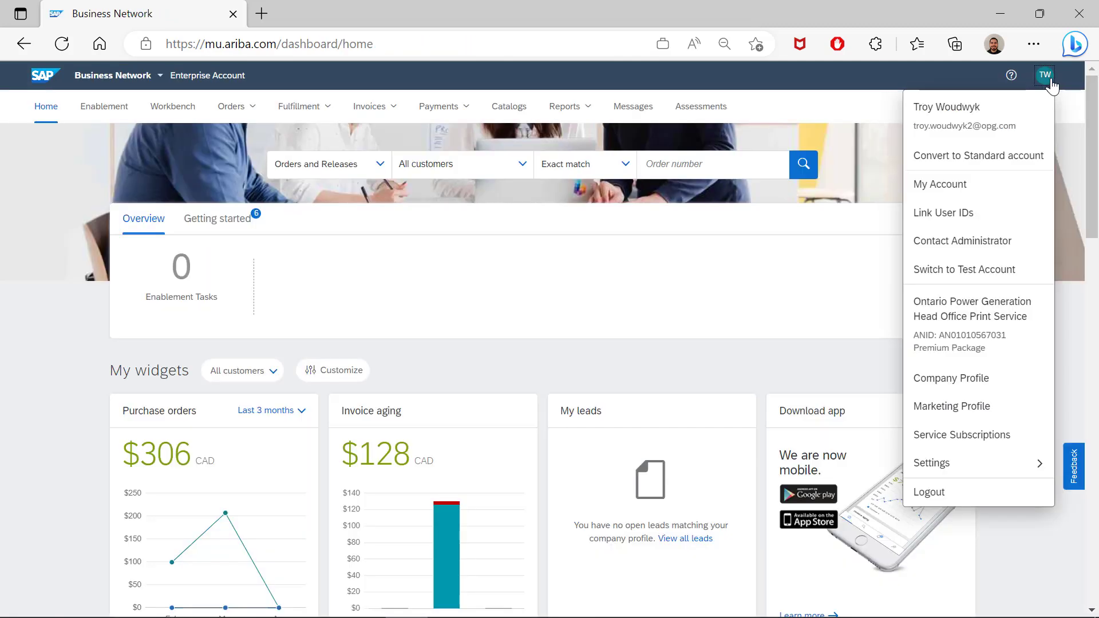
click(965, 476)
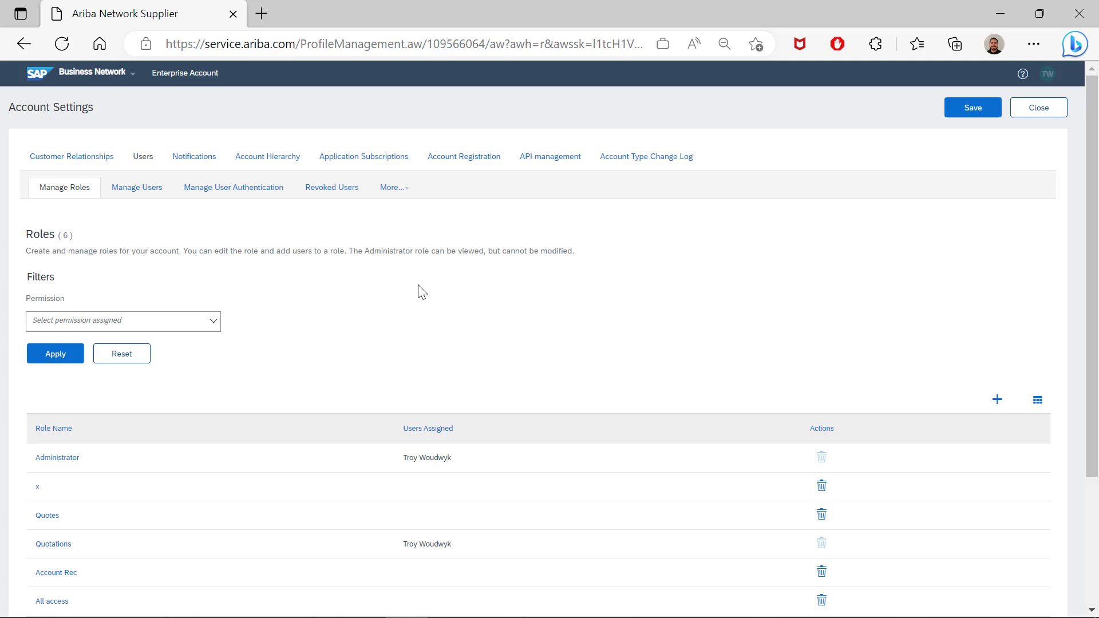
click(143, 188)
scroll(919, 394, down, 2)
click(1012, 402)
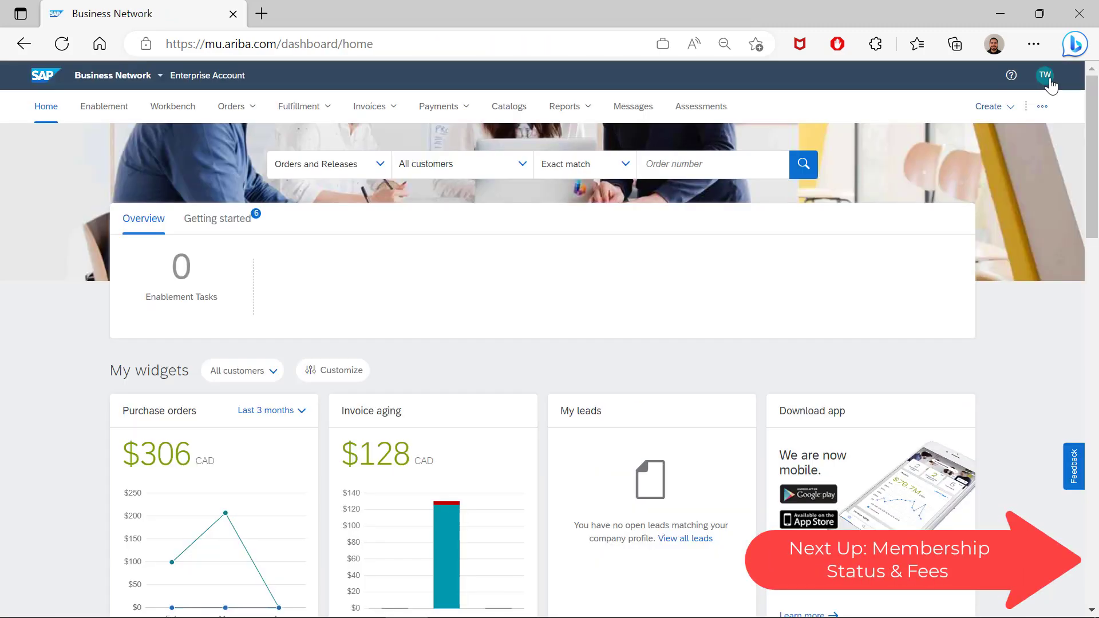
Reopen the avatar menu showing Enterprise-to-Standard conversion and service subscription options
click(1047, 79)
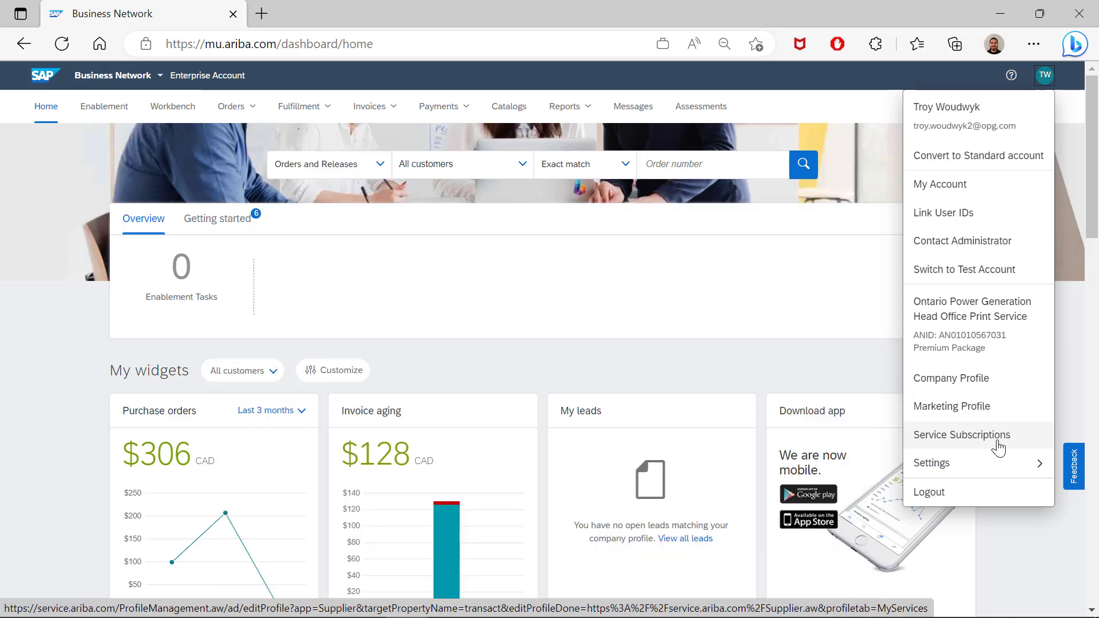
View Service Subscriptions: USD 0.00 owed and Transaction Service in Good Standing
click(999, 448)
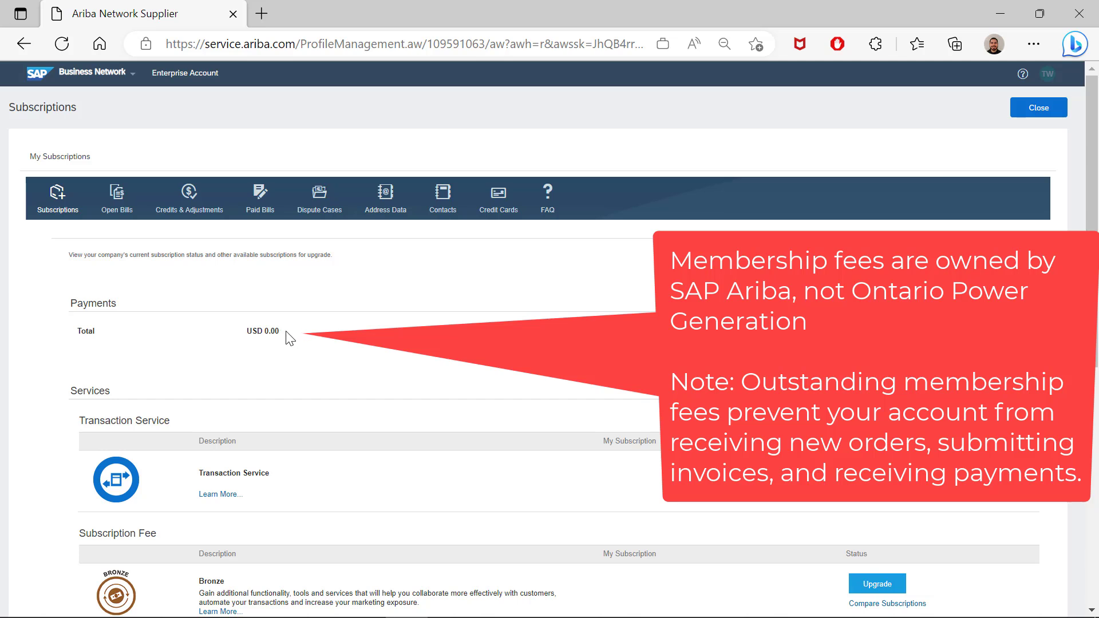
scroll(291, 338, down, 4)
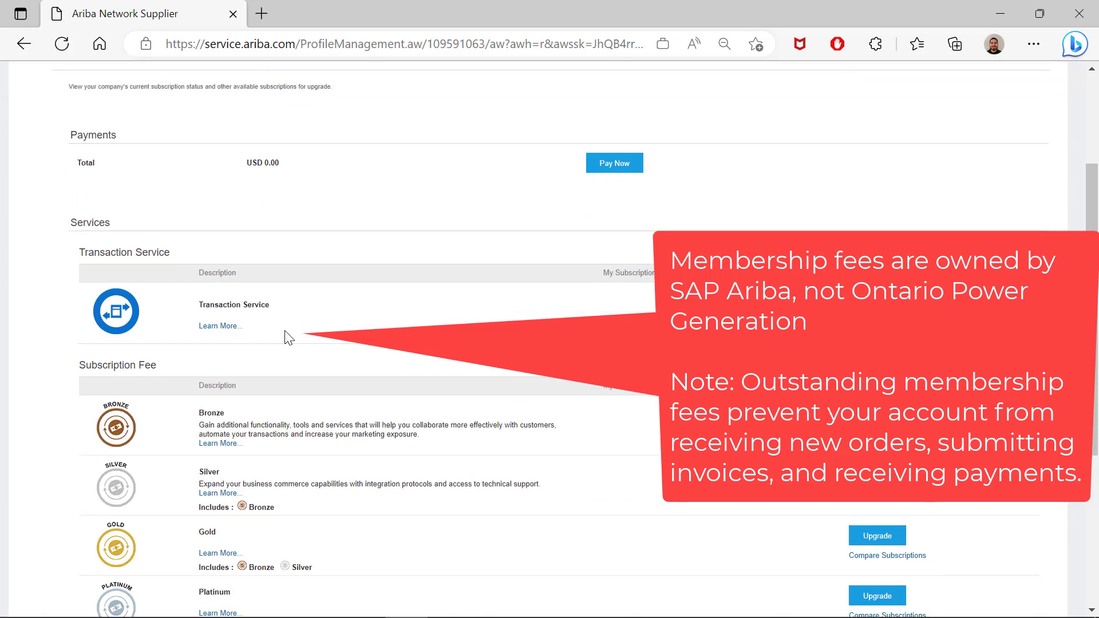
scroll(284, 331, down, 2)
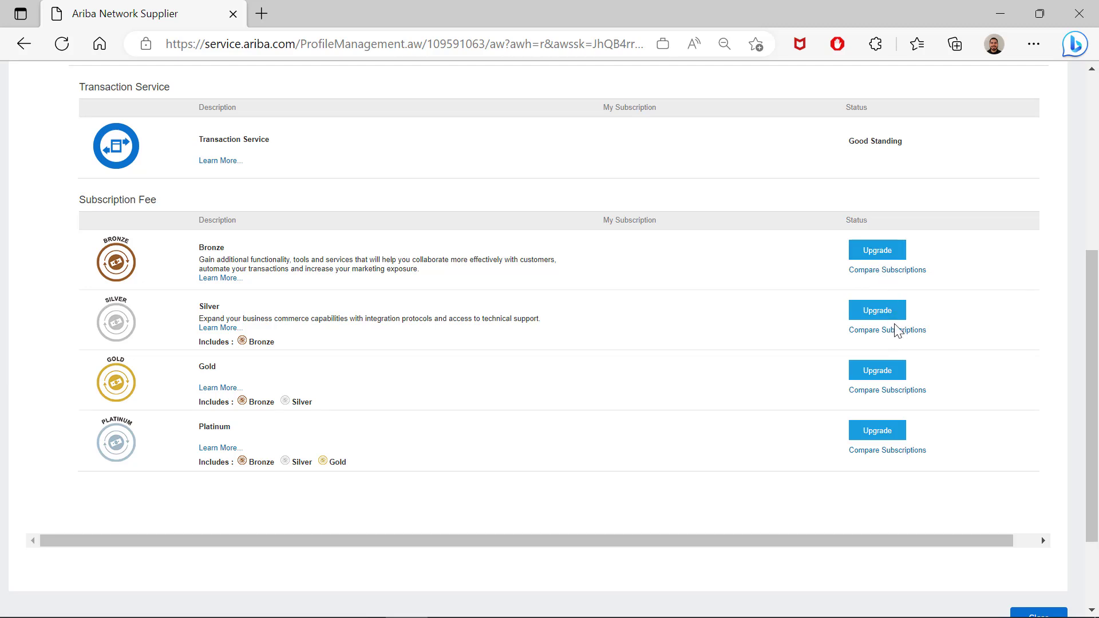
scroll(831, 362, up, 6)
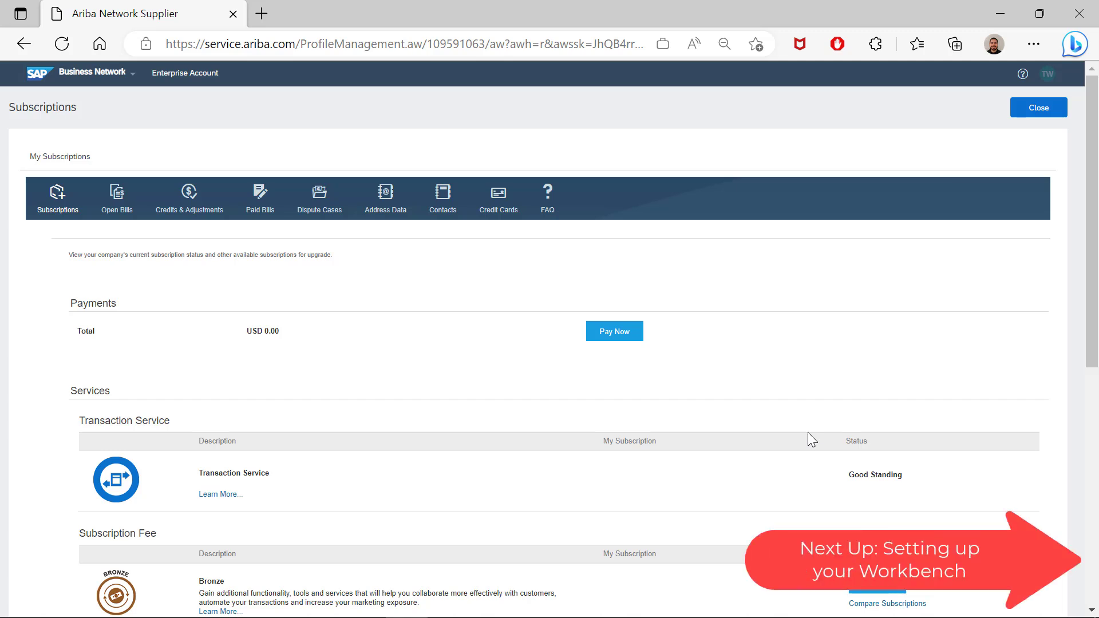
Close the Subscriptions page and go to the still-empty Workbench
click(1038, 107)
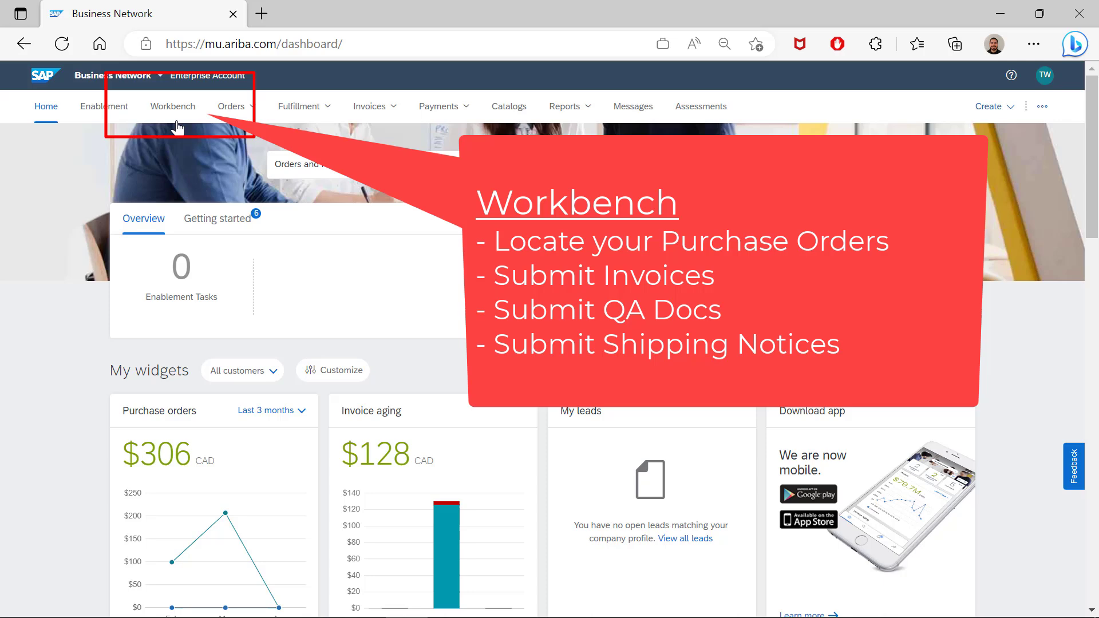
click(177, 122)
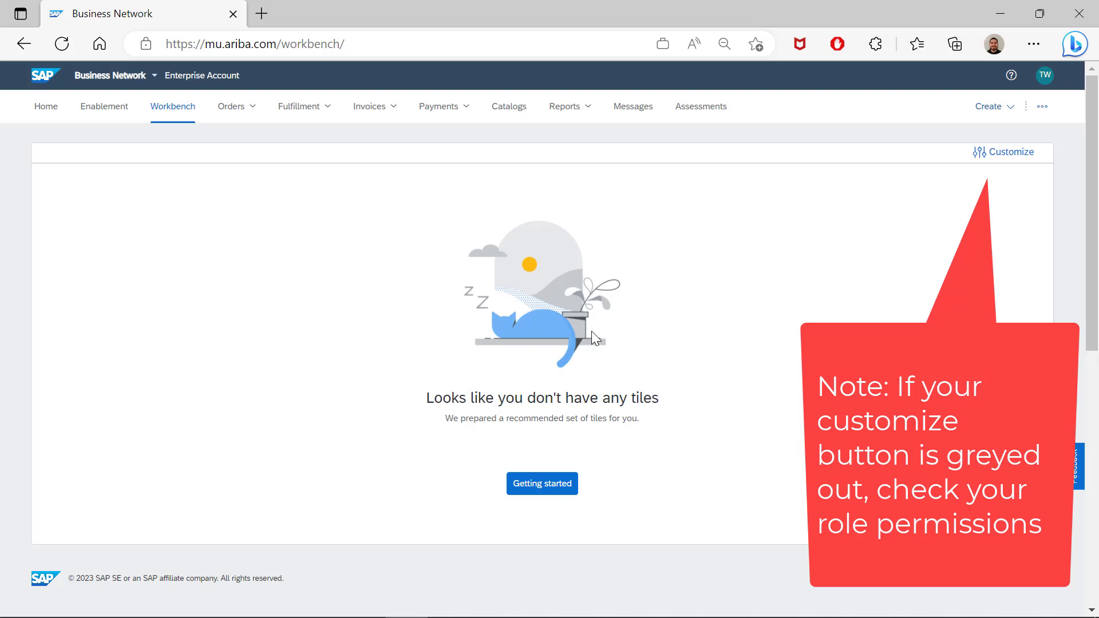
Customize the Workbench by adding Orders, New orders and Invoices tiles
click(993, 162)
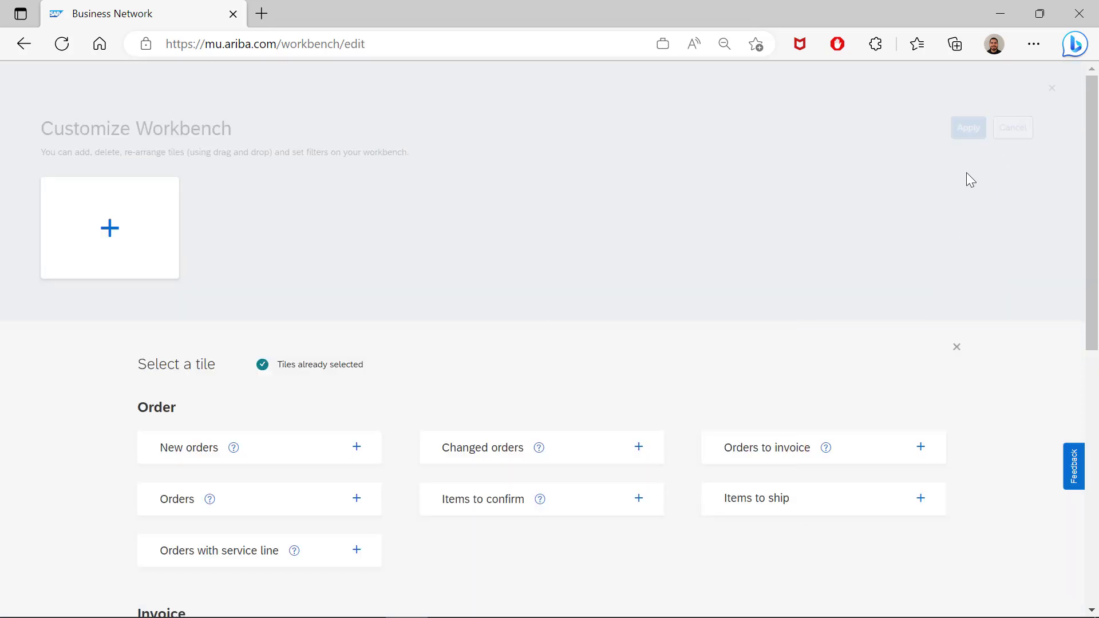
scroll(522, 259, down, 3)
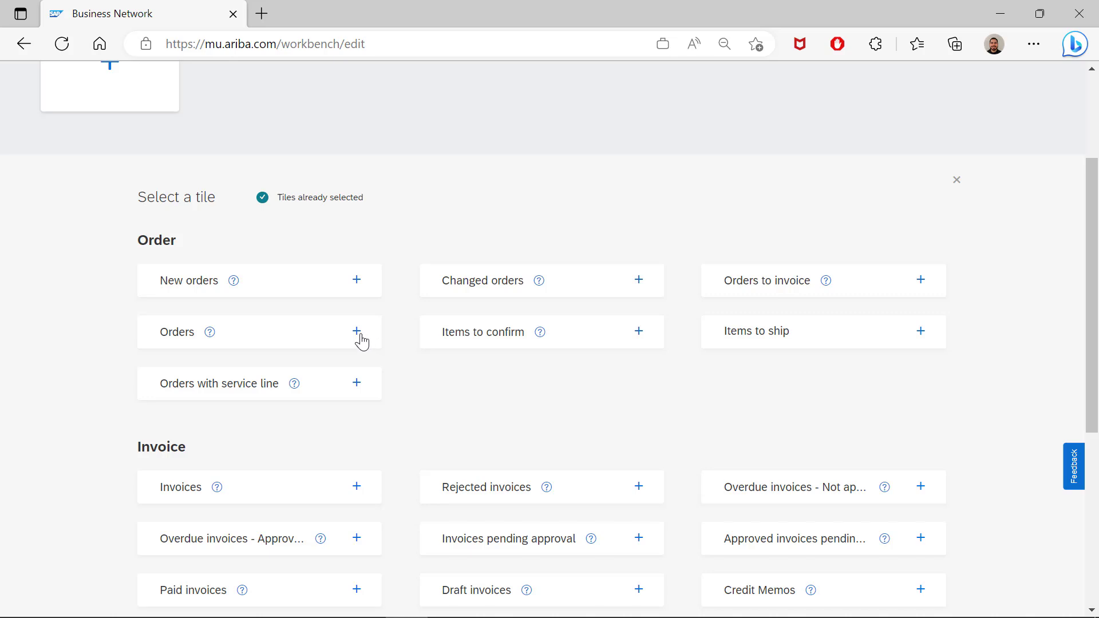
scroll(358, 320, up, 3)
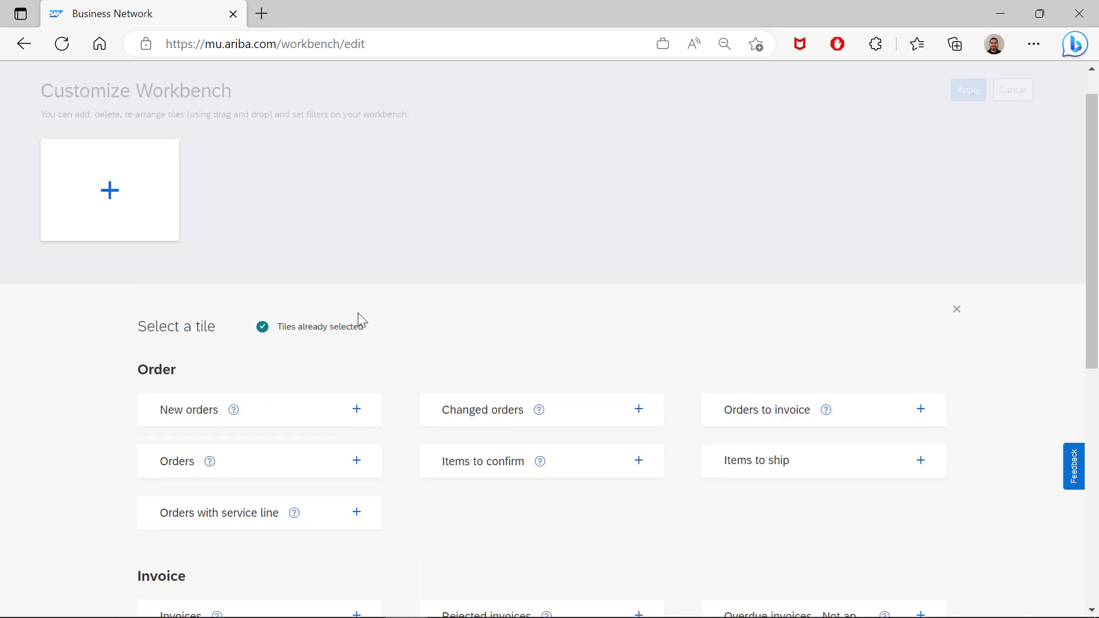
click(356, 447)
click(243, 247)
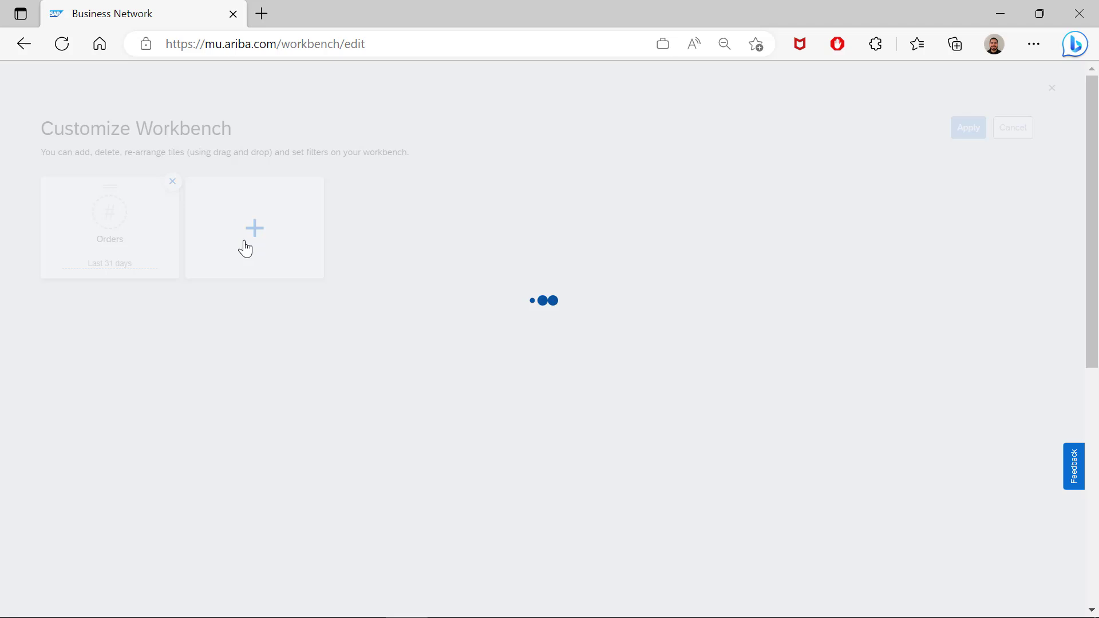
click(356, 191)
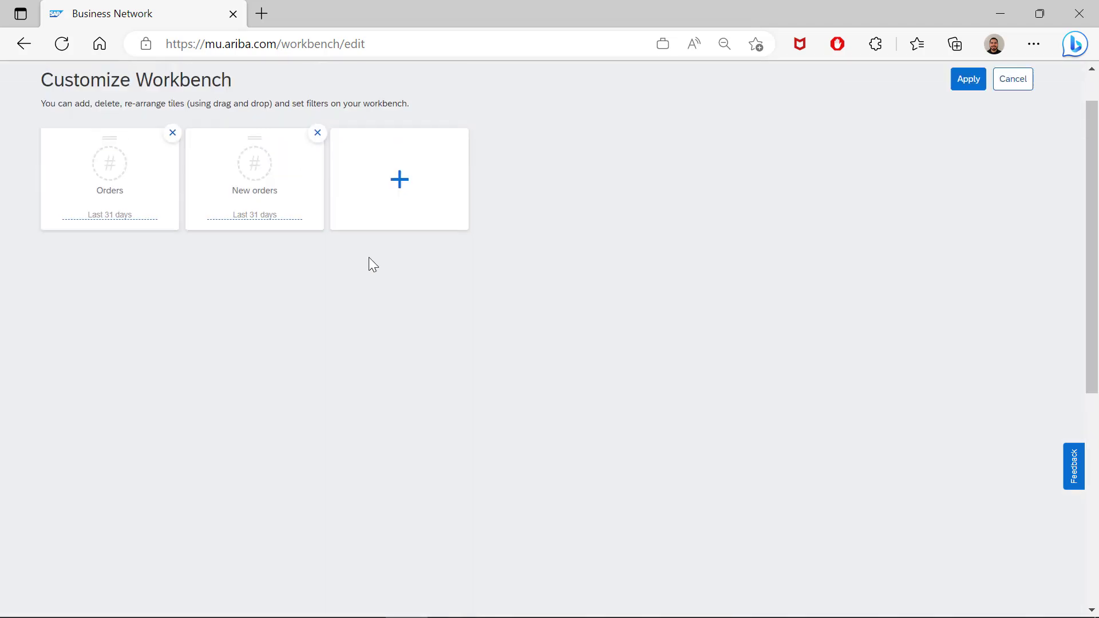
scroll(401, 217, up, 1)
click(393, 229)
scroll(458, 361, down, 2)
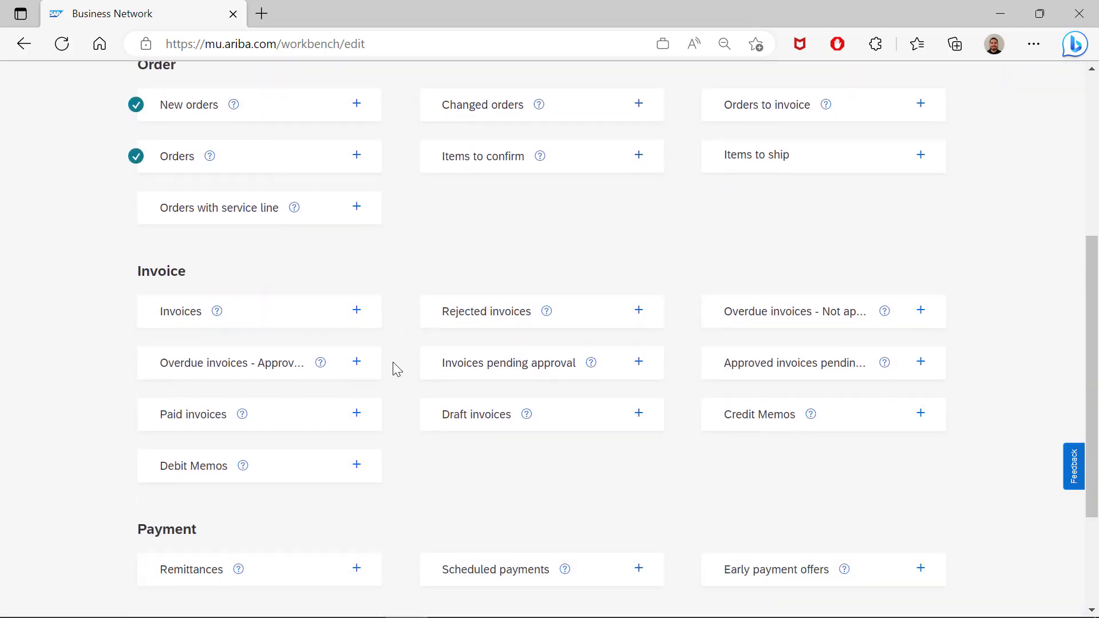
click(355, 312)
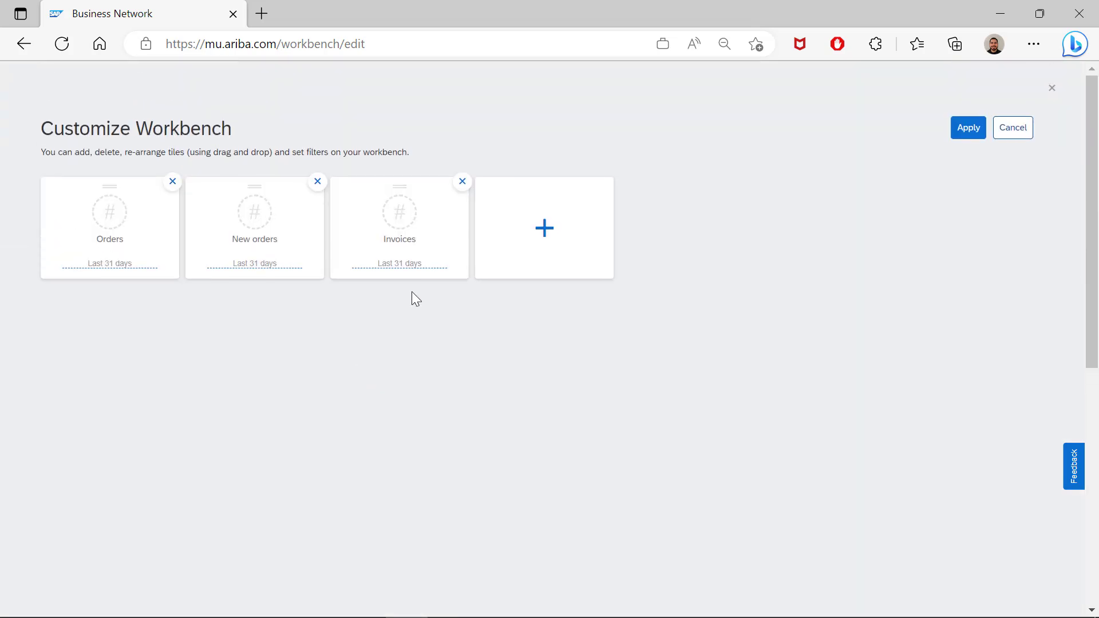
click(547, 244)
click(898, 215)
Apply the customized Workbench layout with the Orders, New orders and Invoices tiles
click(964, 137)
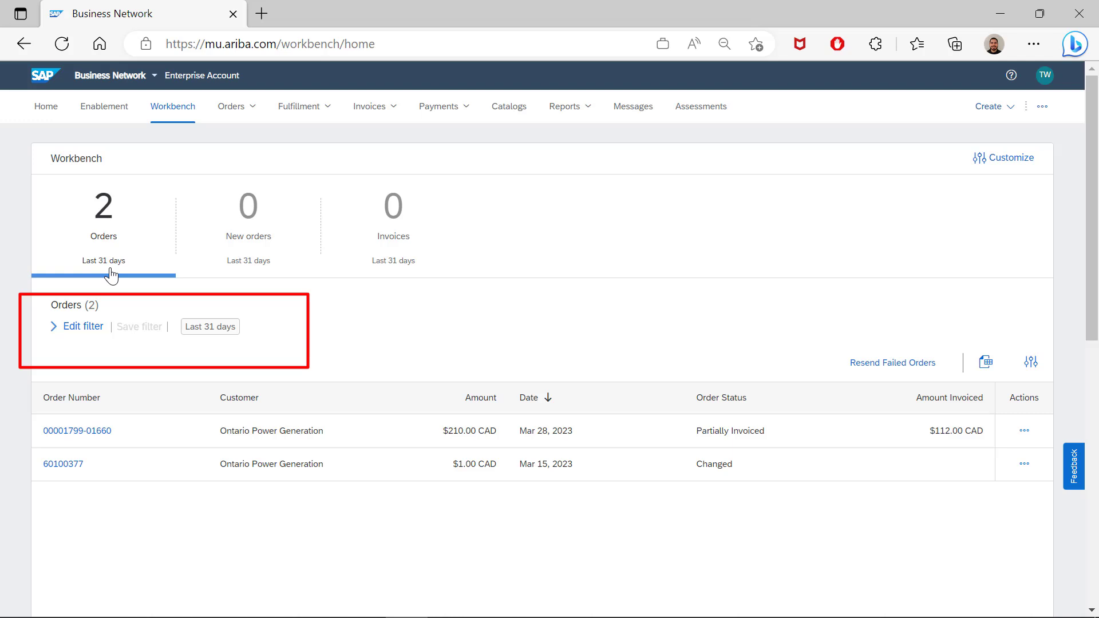
Expand the Orders filter and keep the creation date range at Last 31 days
click(80, 327)
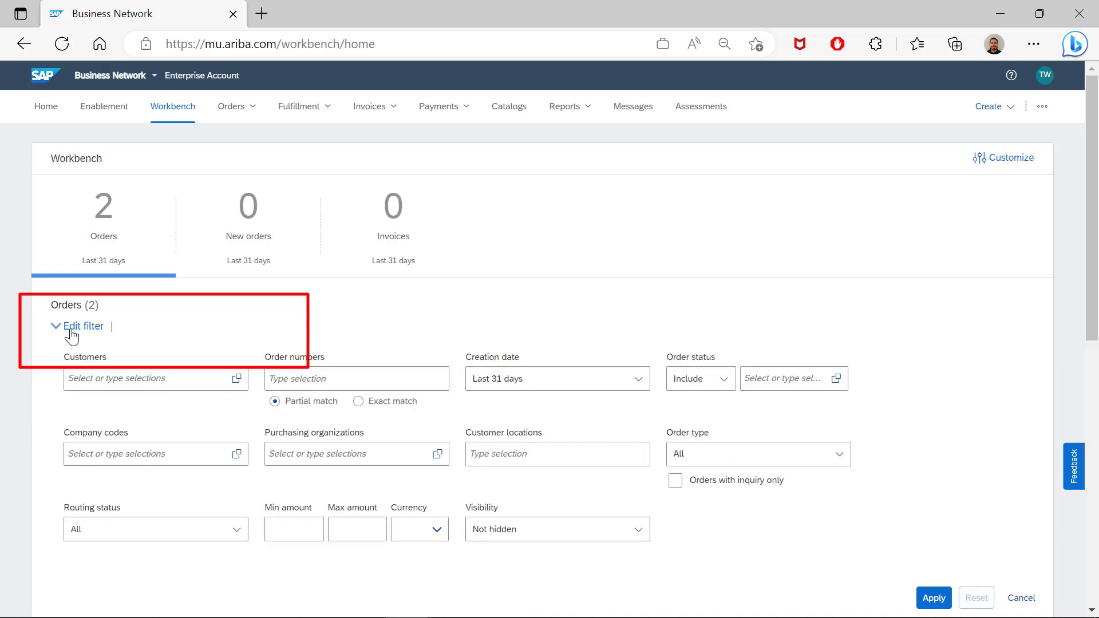
click(639, 379)
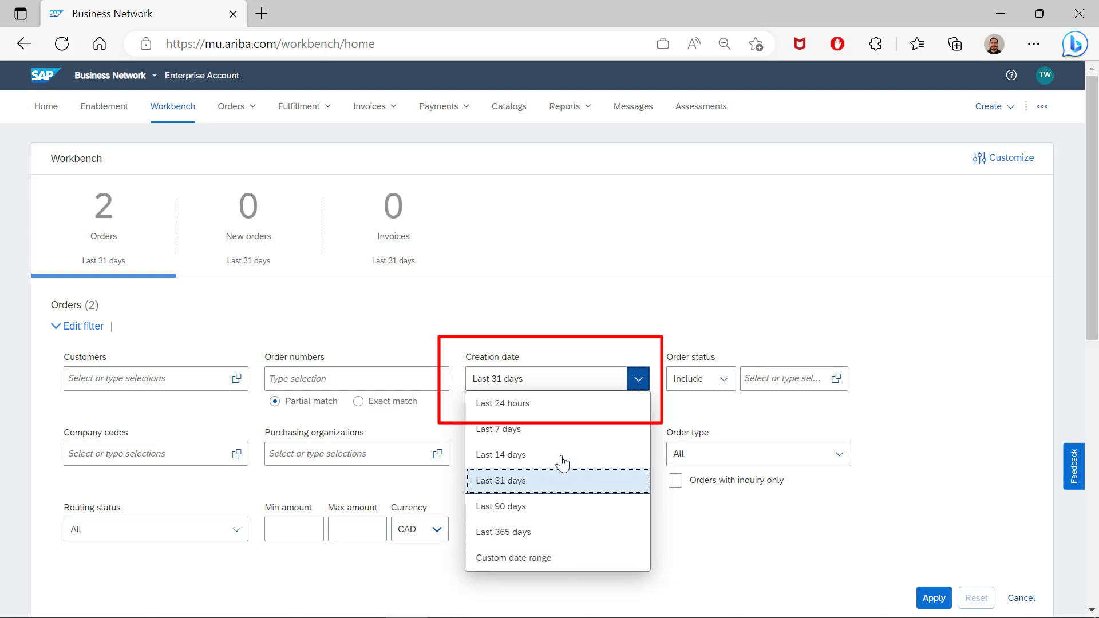
click(559, 329)
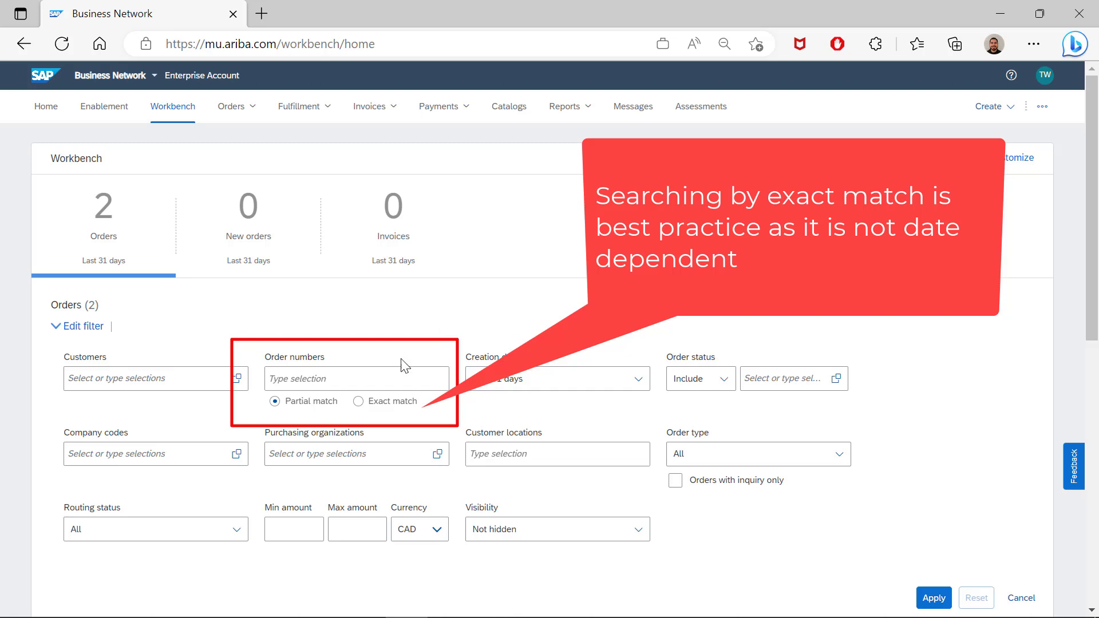
Switch order number matching to Exact match and apply the order number filter
click(358, 402)
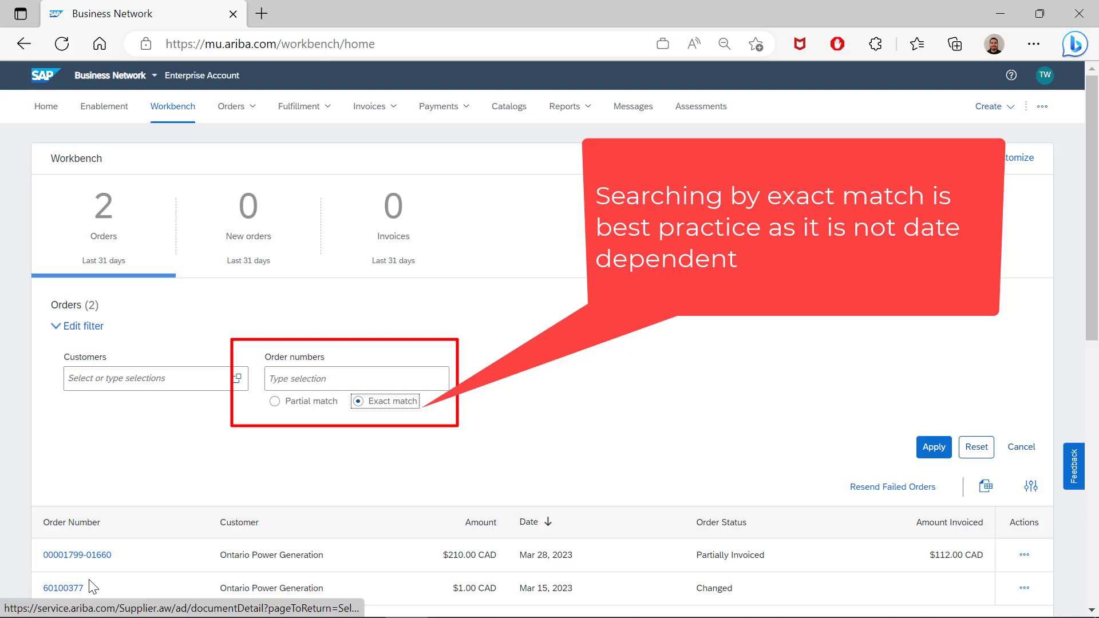
drag(73, 590, 46, 590)
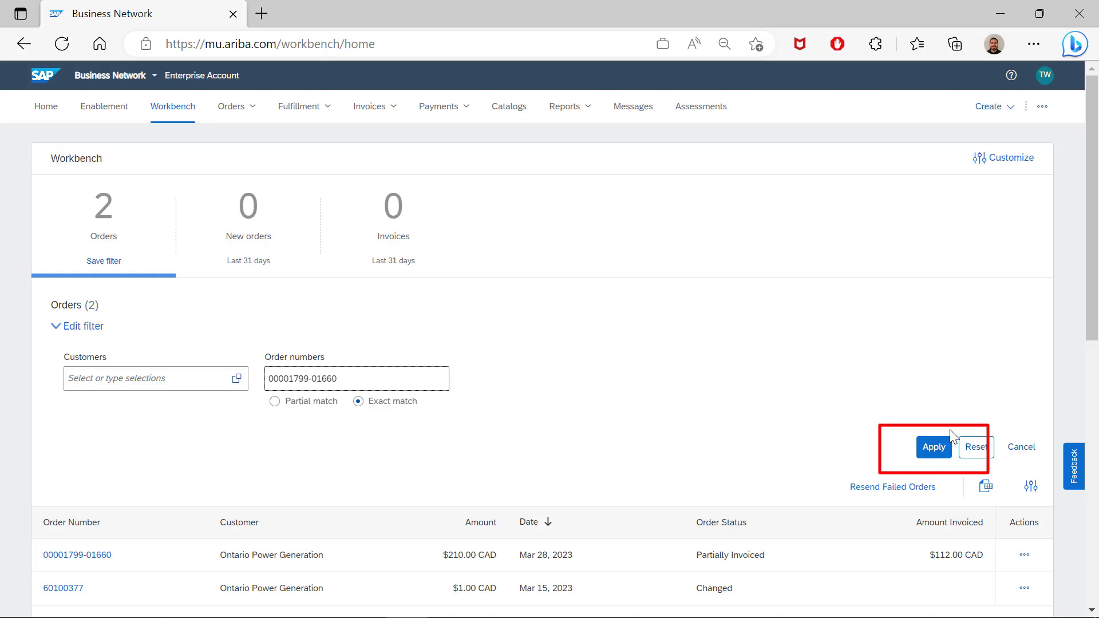
click(934, 447)
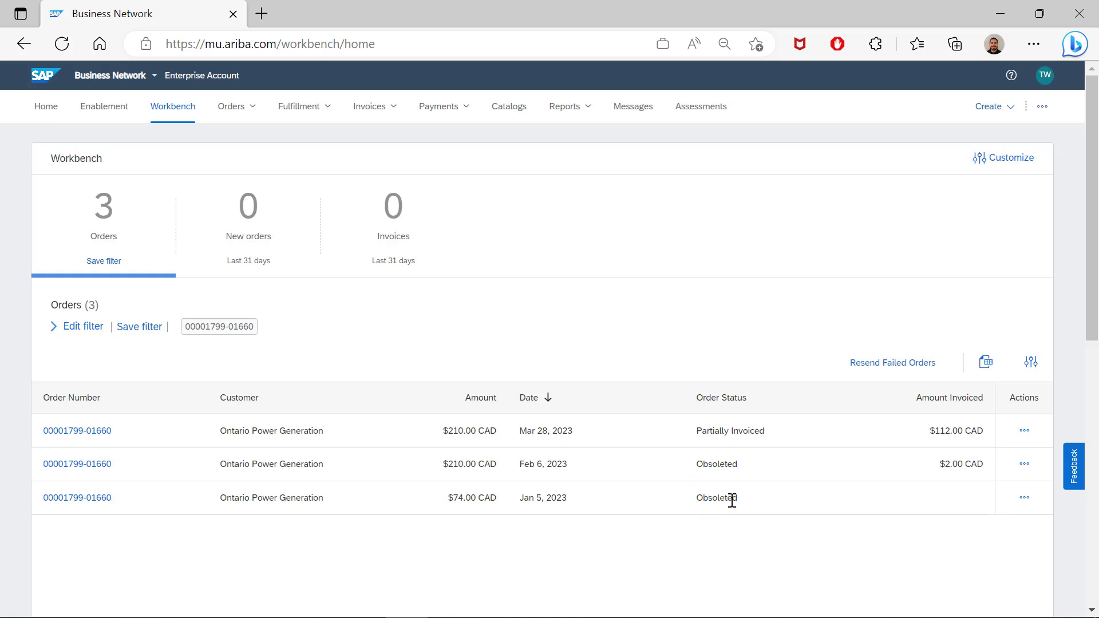
Add a Version column after Customer in the Orders table settings and save
click(1031, 362)
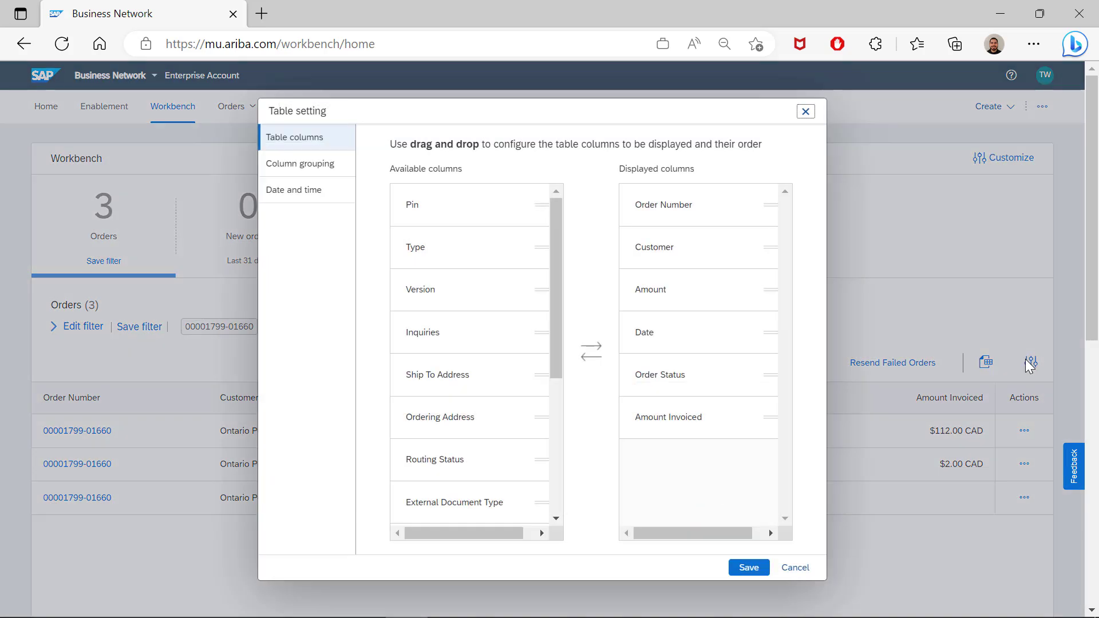
drag(498, 292, 697, 295)
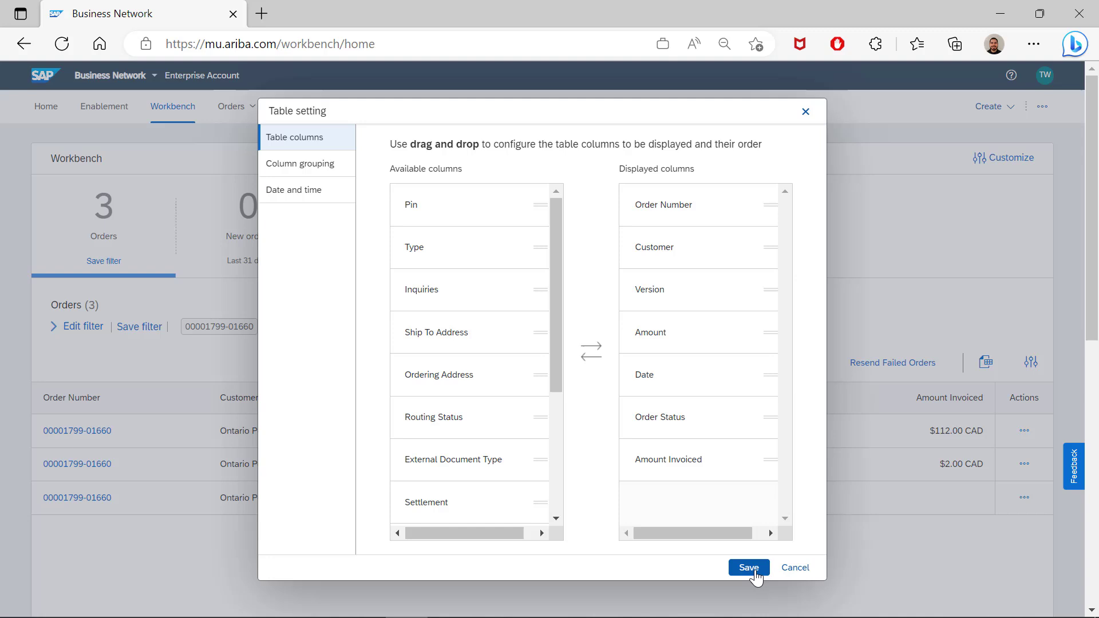
click(755, 573)
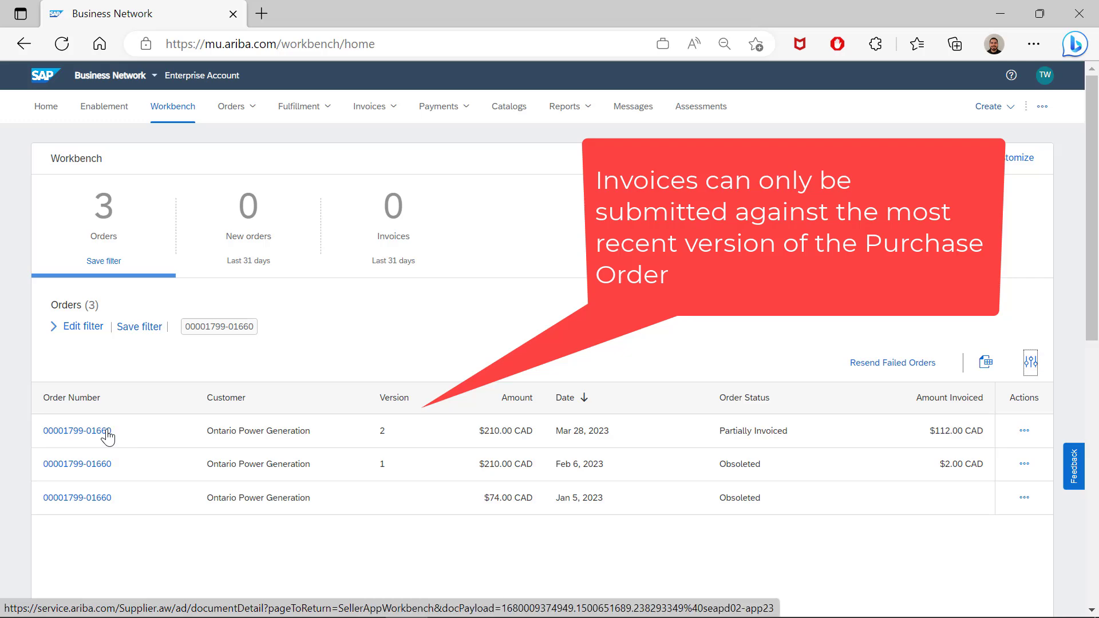
Open version 2 of the first order and scroll to its Standards & Procedures links
click(107, 438)
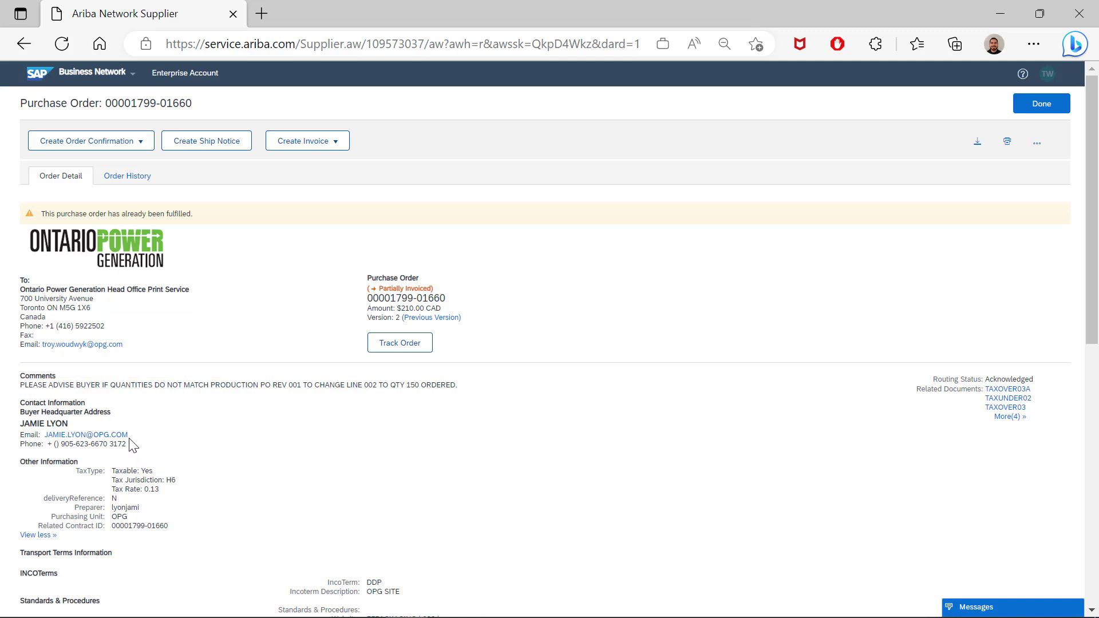
scroll(449, 414, down, 3)
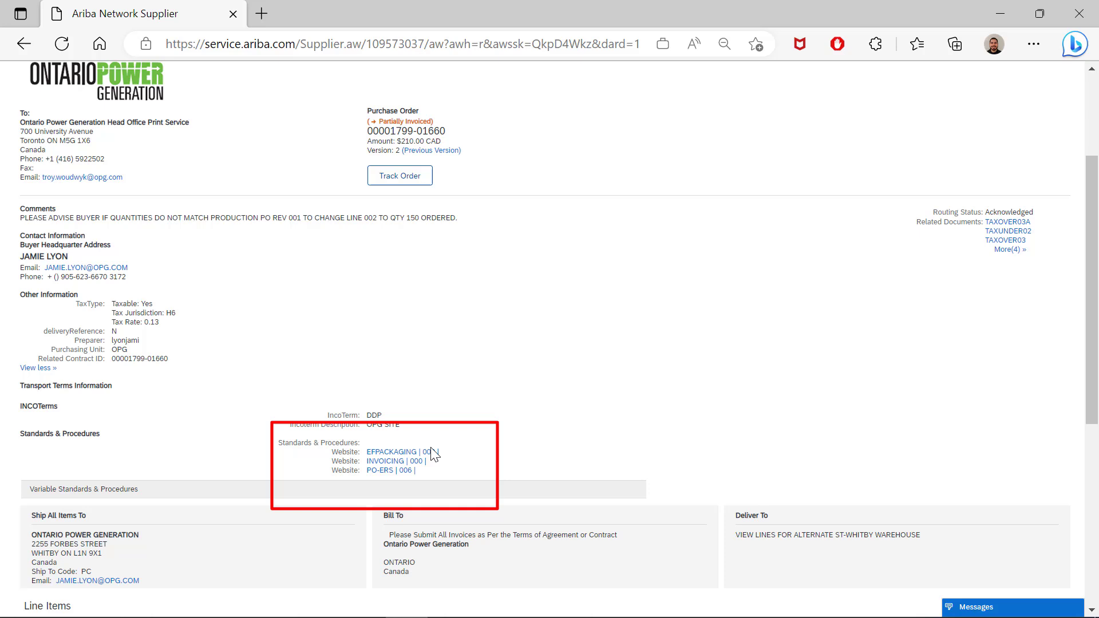
click(398, 461)
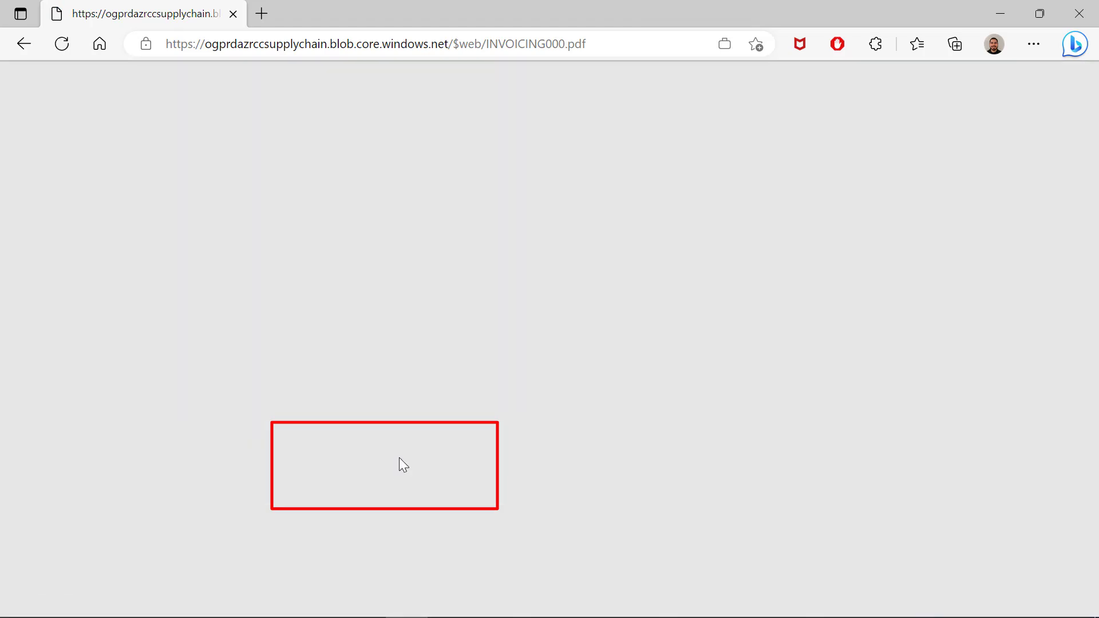
scroll(404, 465, up, 3)
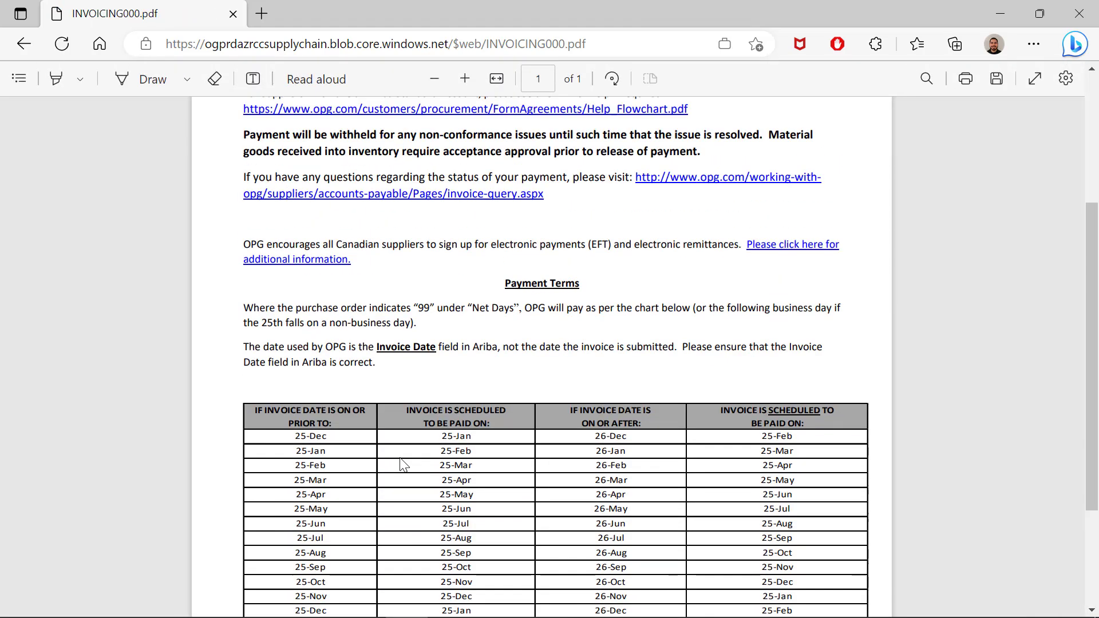
scroll(404, 465, up, 2)
ctrl+scroll(403, 461, down, 2)
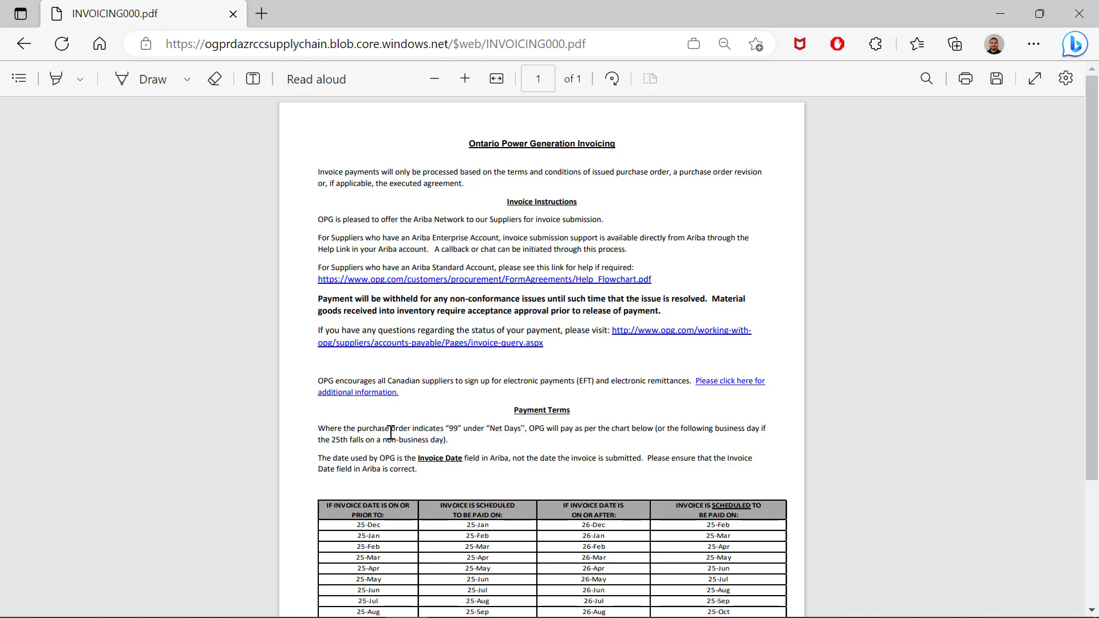
Go back to the purchase order and scroll through its line items and totals
click(21, 43)
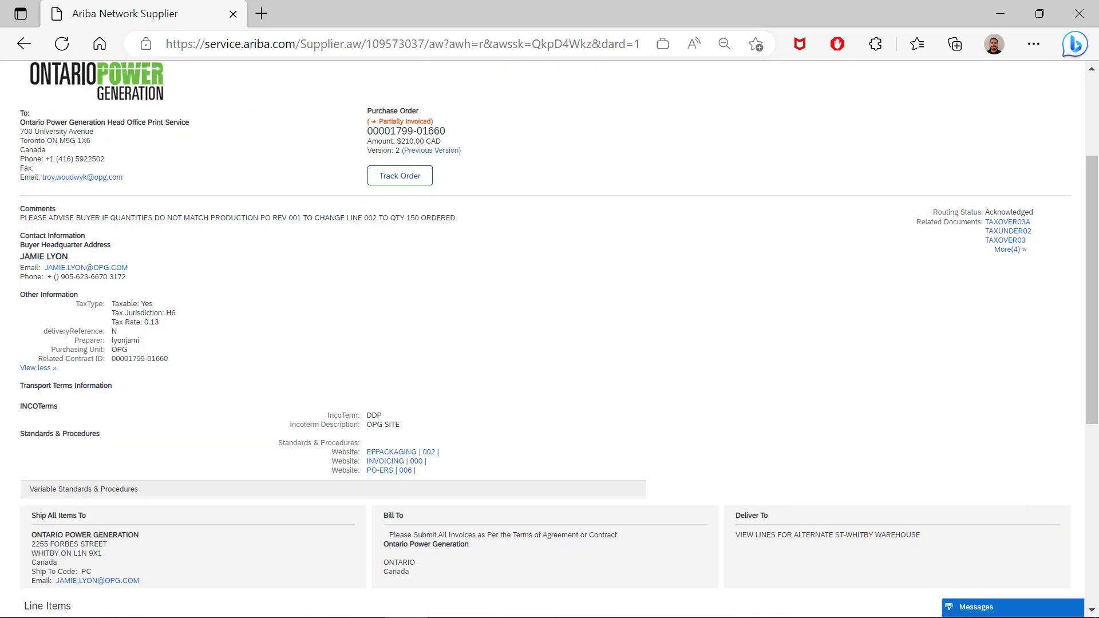
drag(1089, 292, 1091, 451)
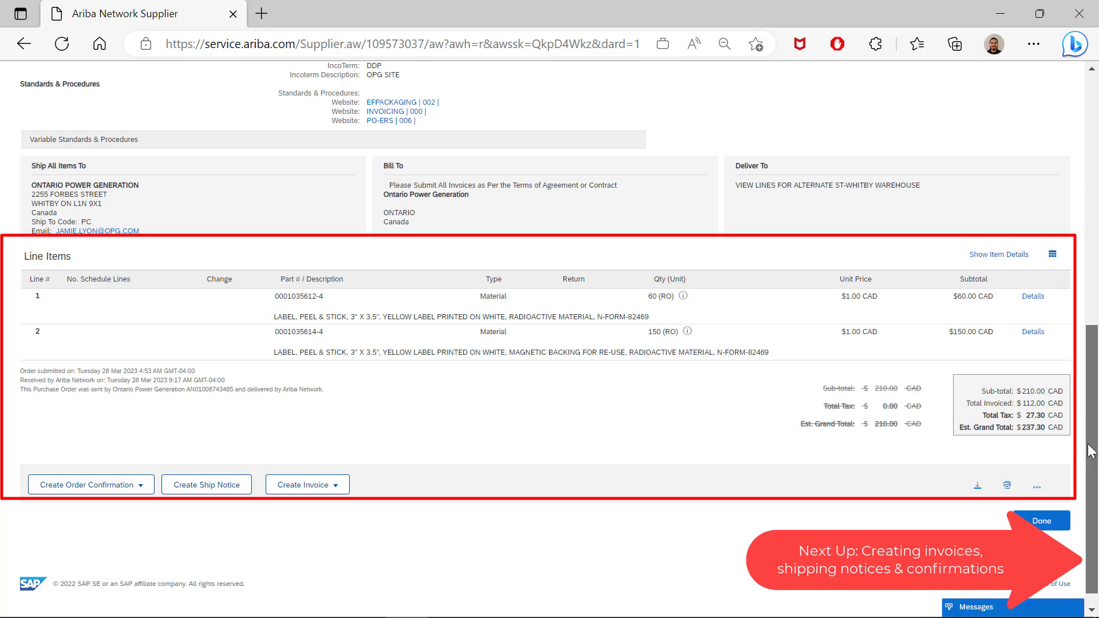
scroll(234, 200, up, 9)
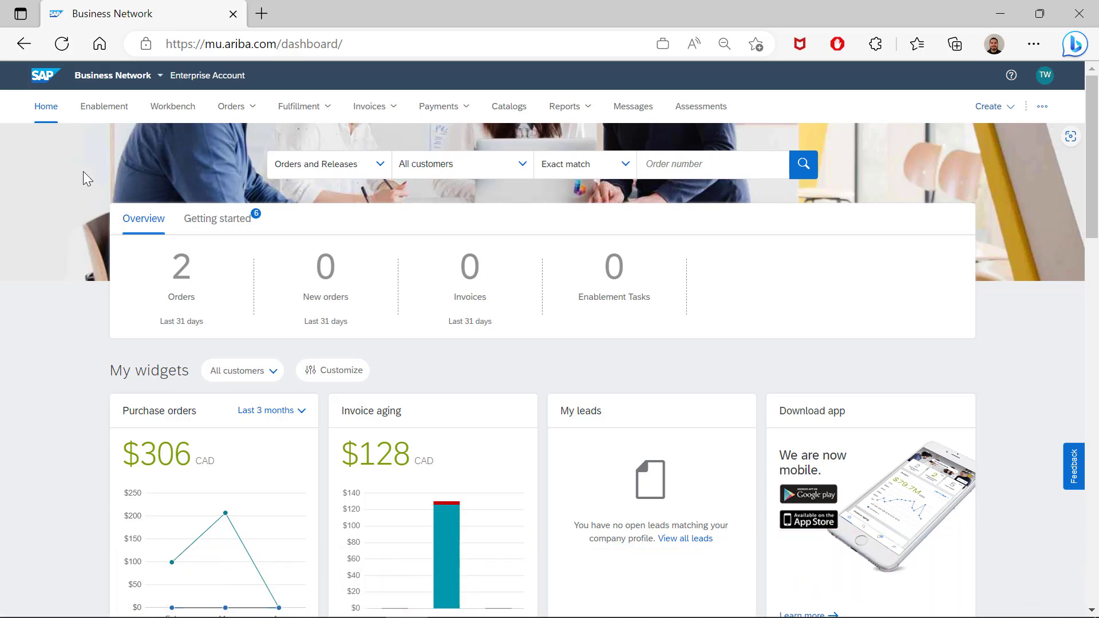
Switch from Business Network to Ariba Proposals & Questionnaires using the applications dropdown
click(160, 77)
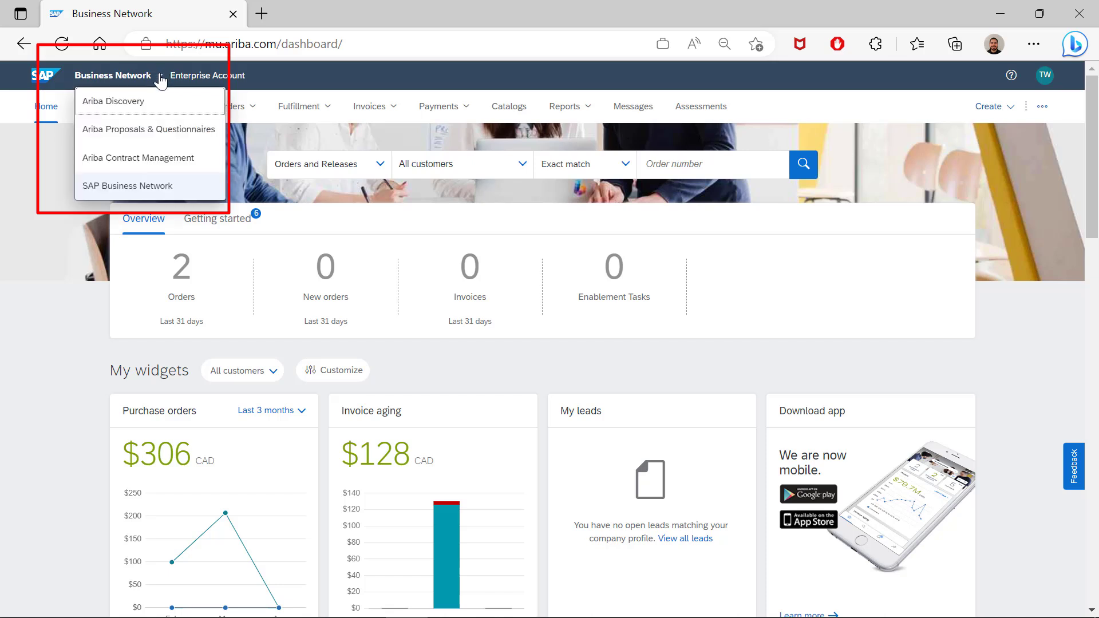
click(163, 135)
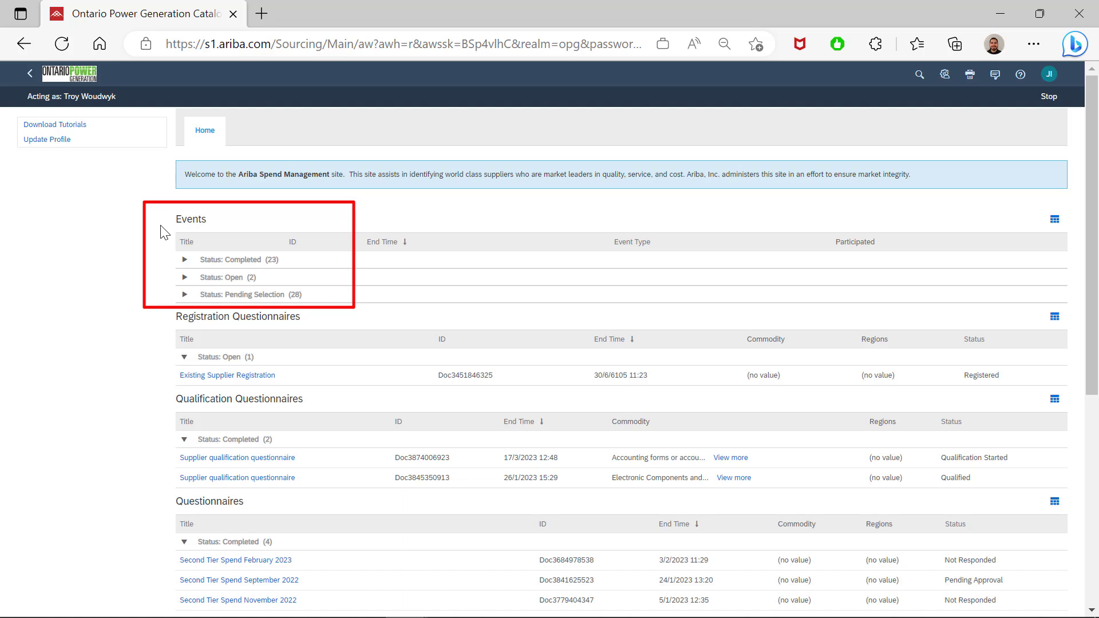
Expand the 2 open events, then expand and re-collapse the 28 pending-selection events
click(184, 279)
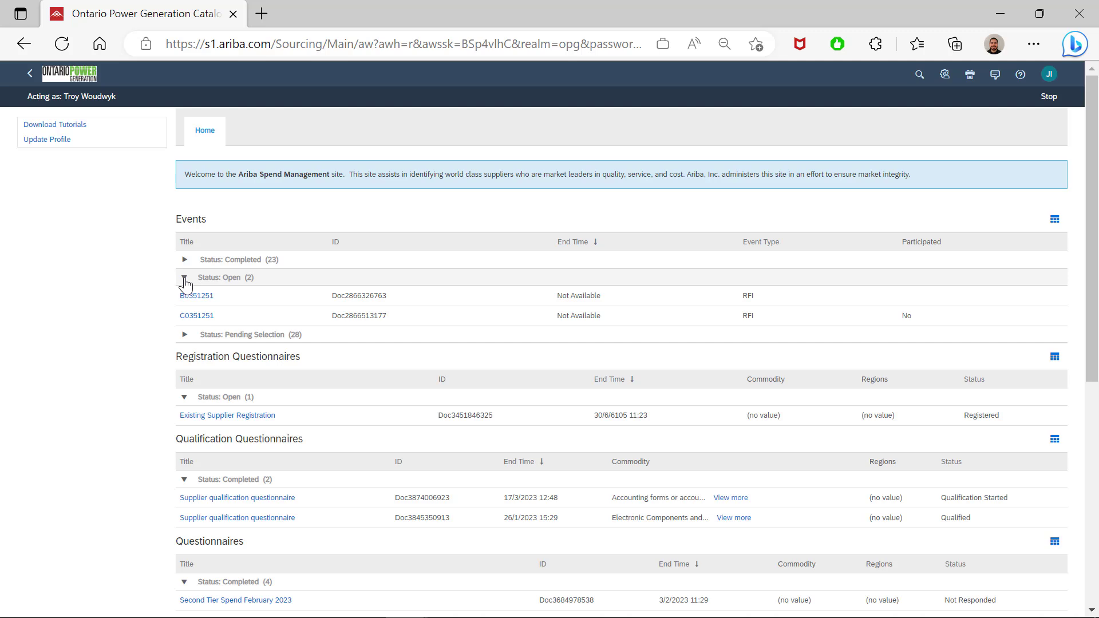
click(182, 335)
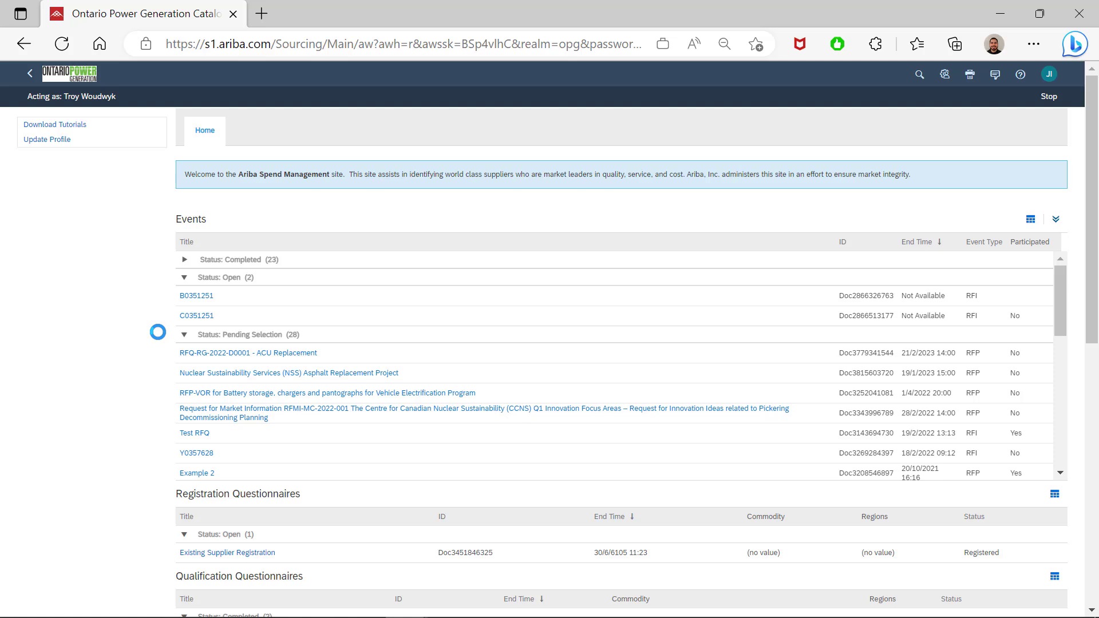
click(184, 334)
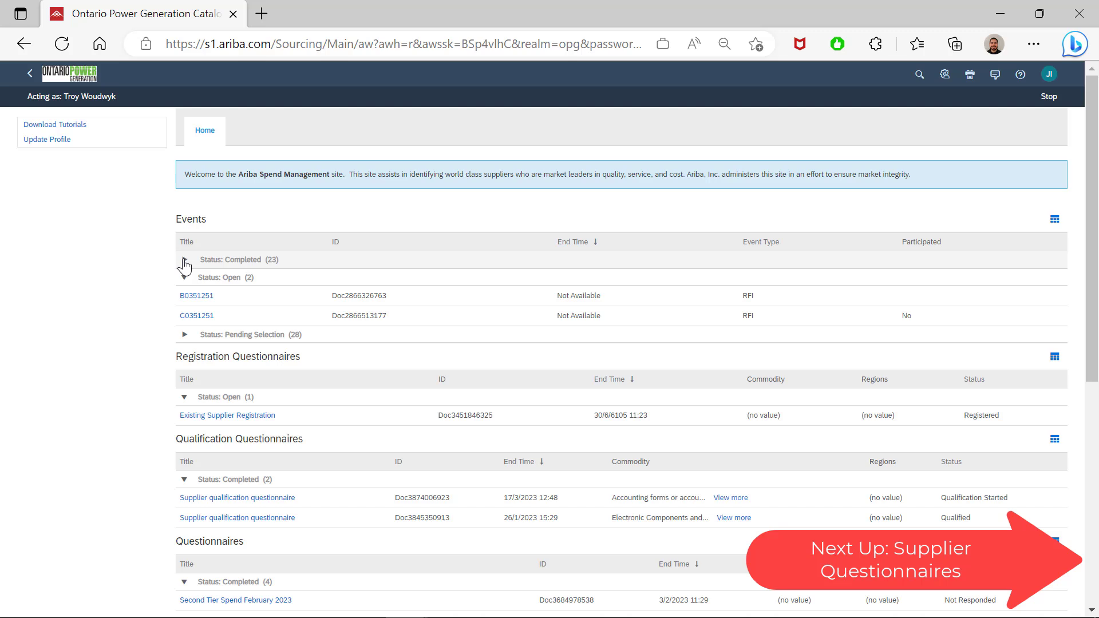
Open the Existing Supplier Registration response and review it down to Additional Information (Canada bank, EFT form)
scroll(172, 275, down, 3)
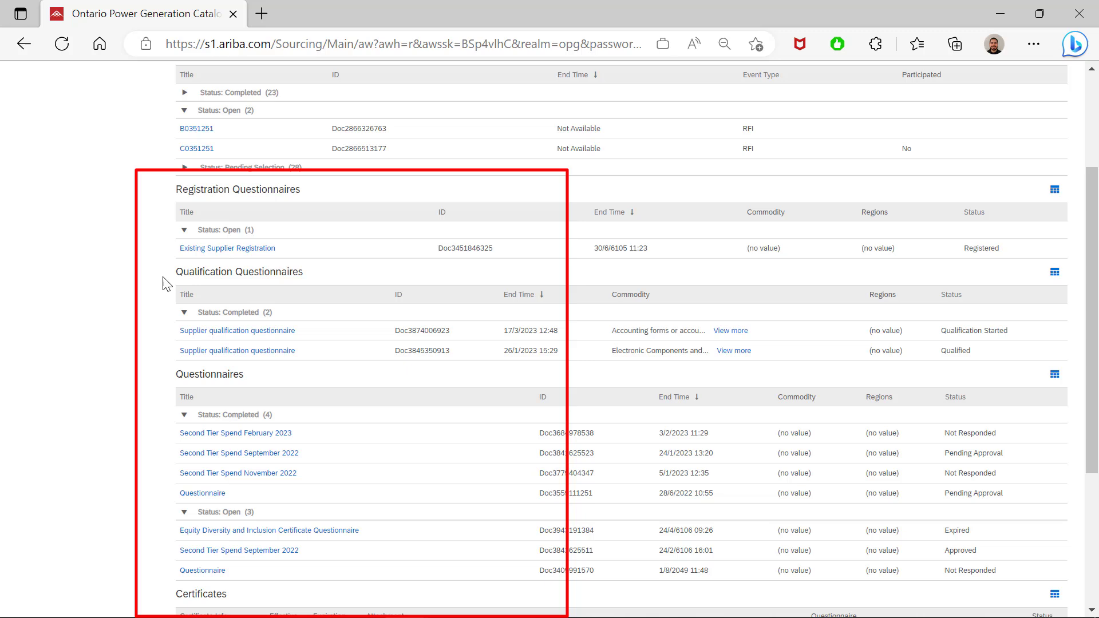
click(197, 249)
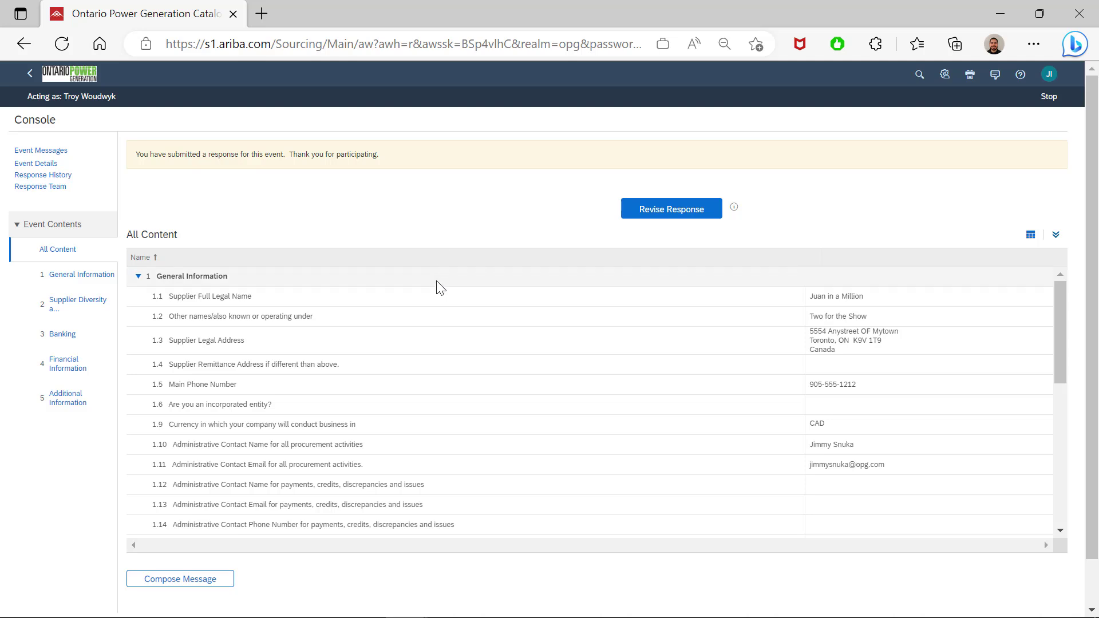
scroll(413, 344, down, 5)
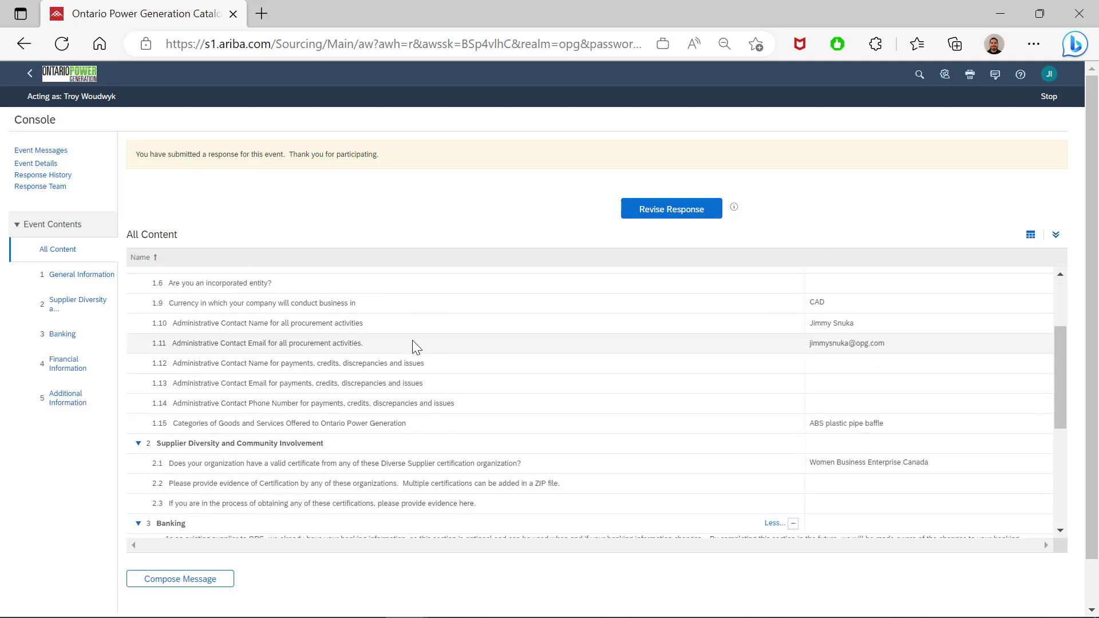
scroll(407, 342, down, 4)
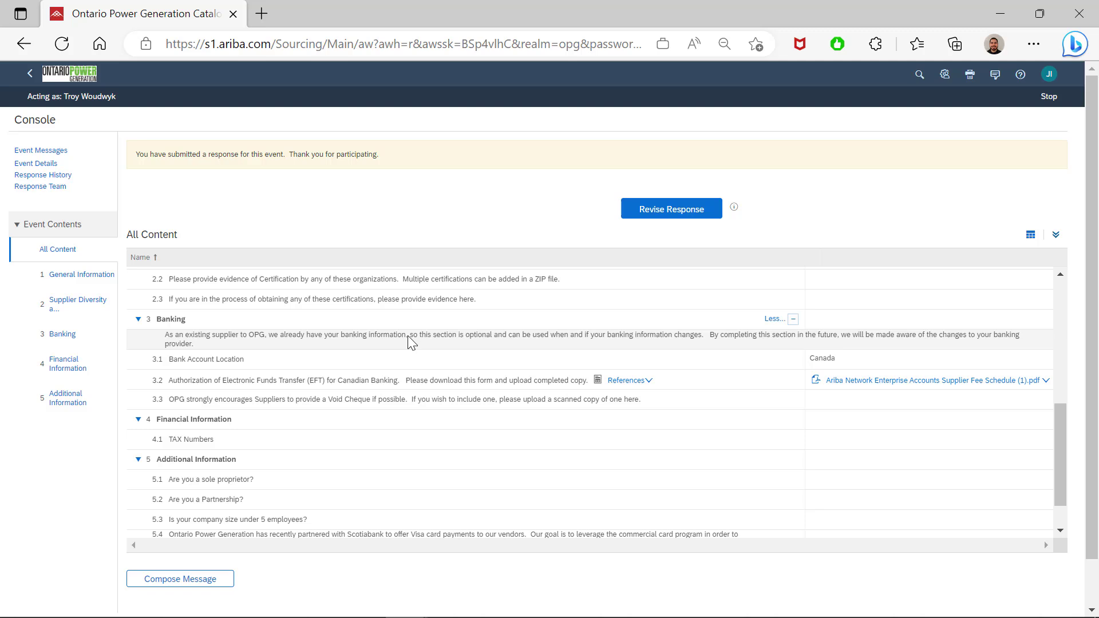
scroll(402, 355, down, 1)
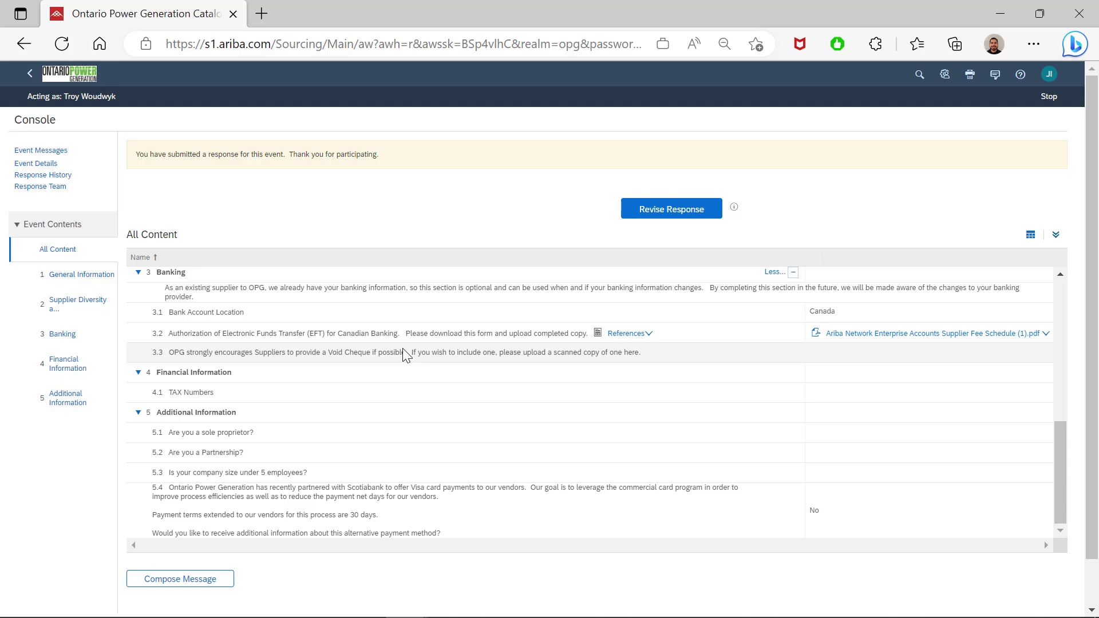
Return to the supplier home page and open the Equity Diversity and Inclusion Certificate Questionnaire
click(29, 73)
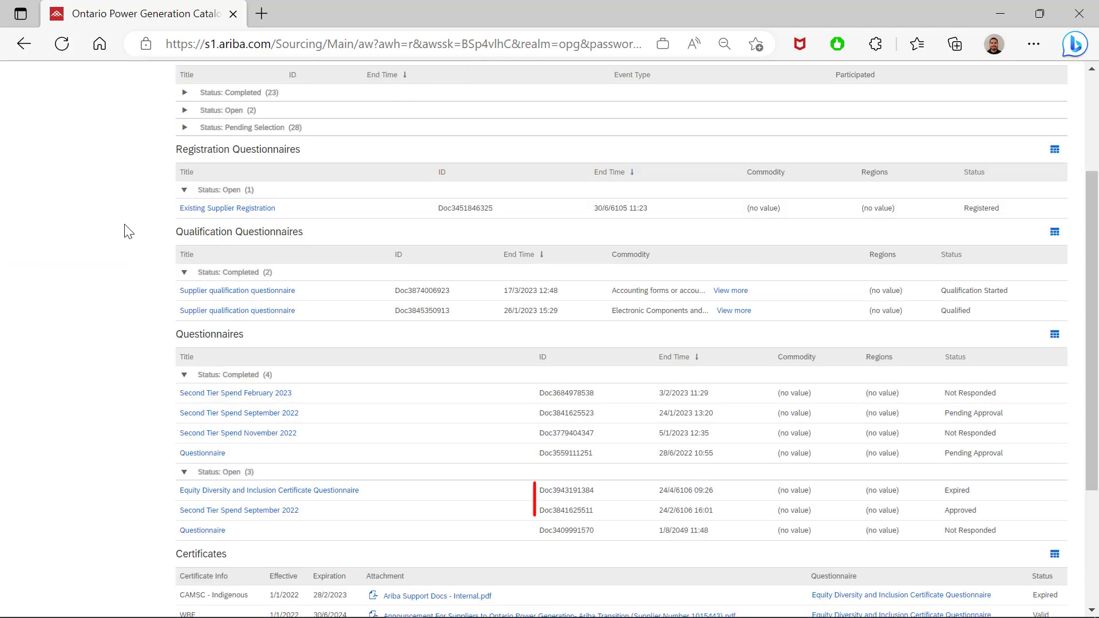
click(272, 492)
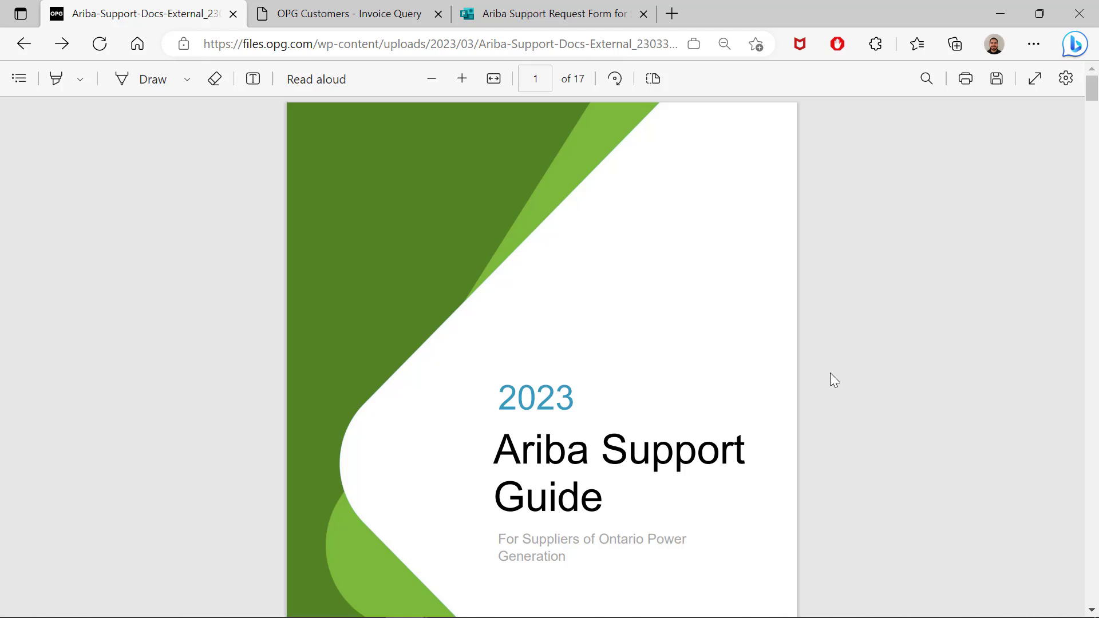
Zoom out on the cover page of the 2023 Ariba Support Guide for OPG suppliers
scroll(819, 383, down, 2)
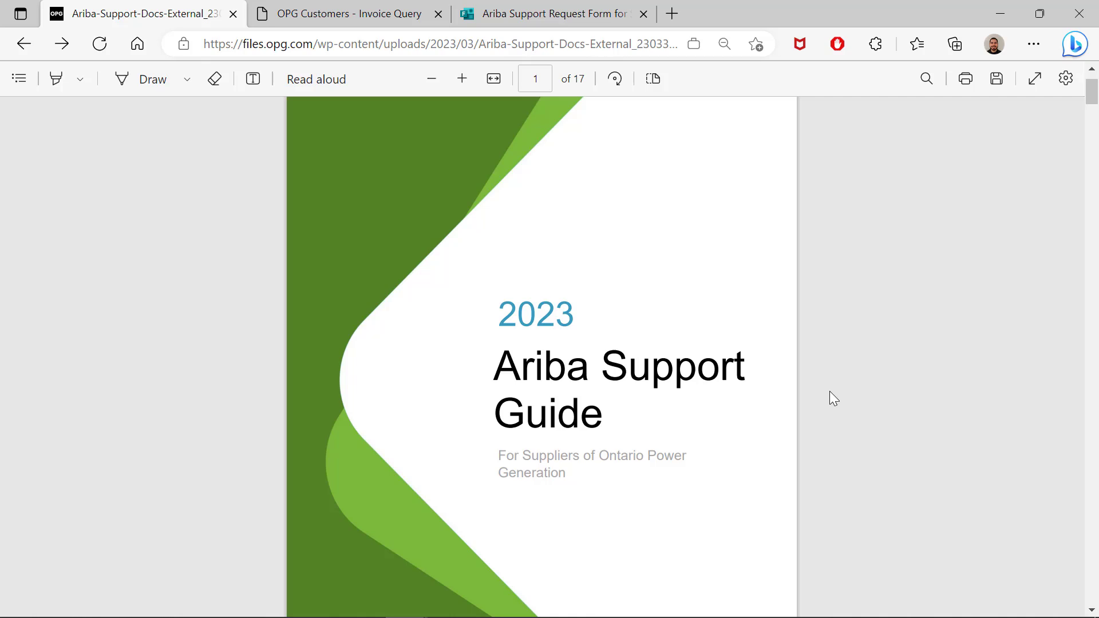
key(ctrl+minus)
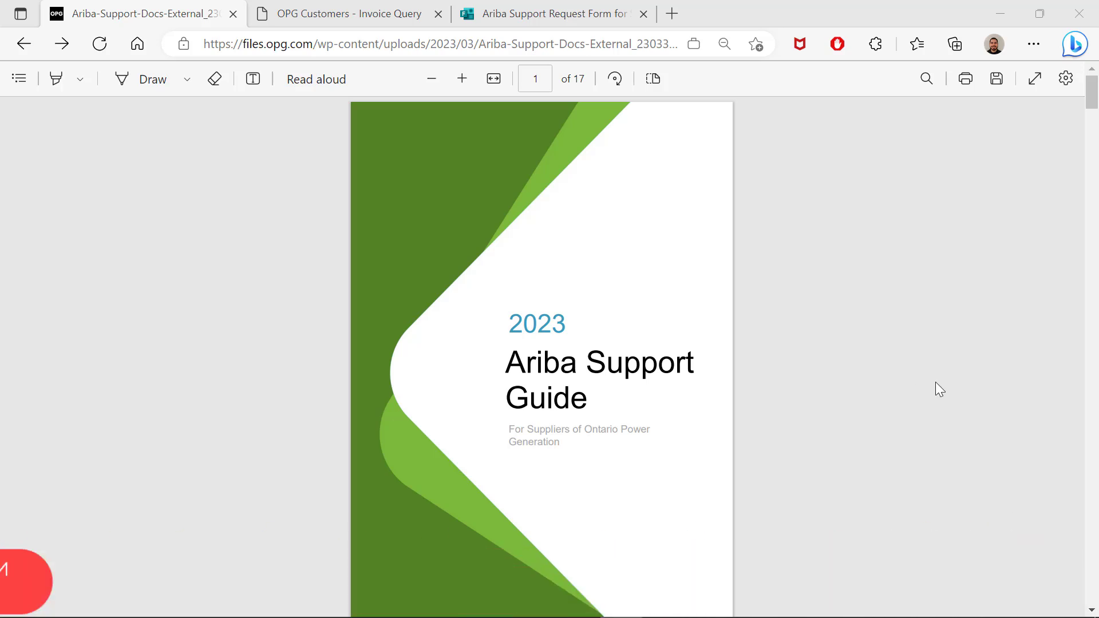
Jump from the guide's contents page to Section 9, Contacts, Escalations & Additional Support
scroll(916, 379, down, 10)
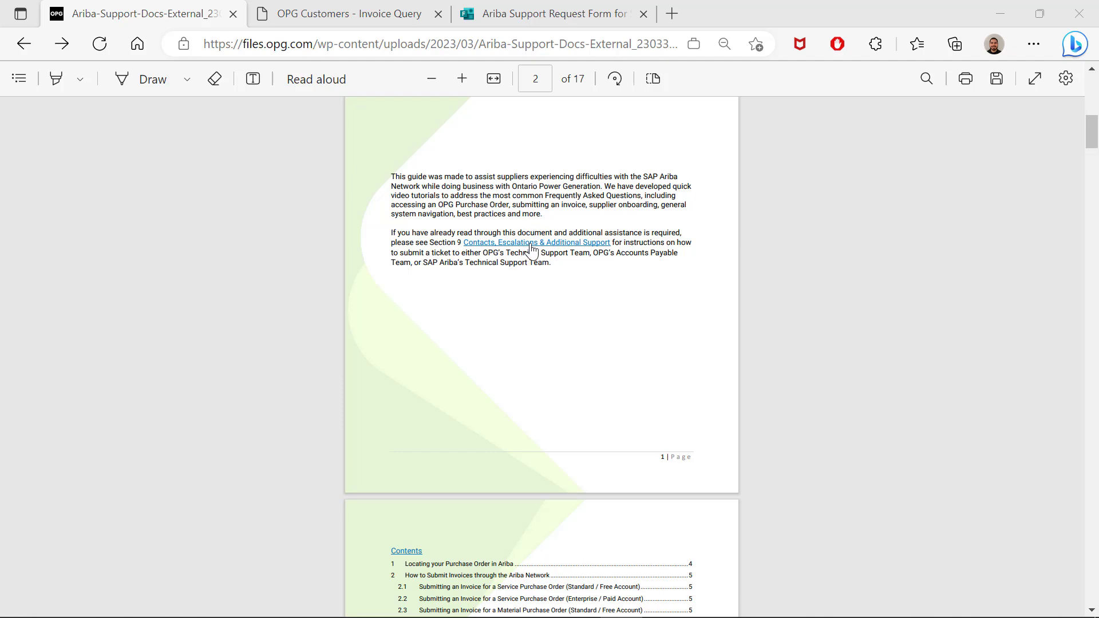
click(533, 246)
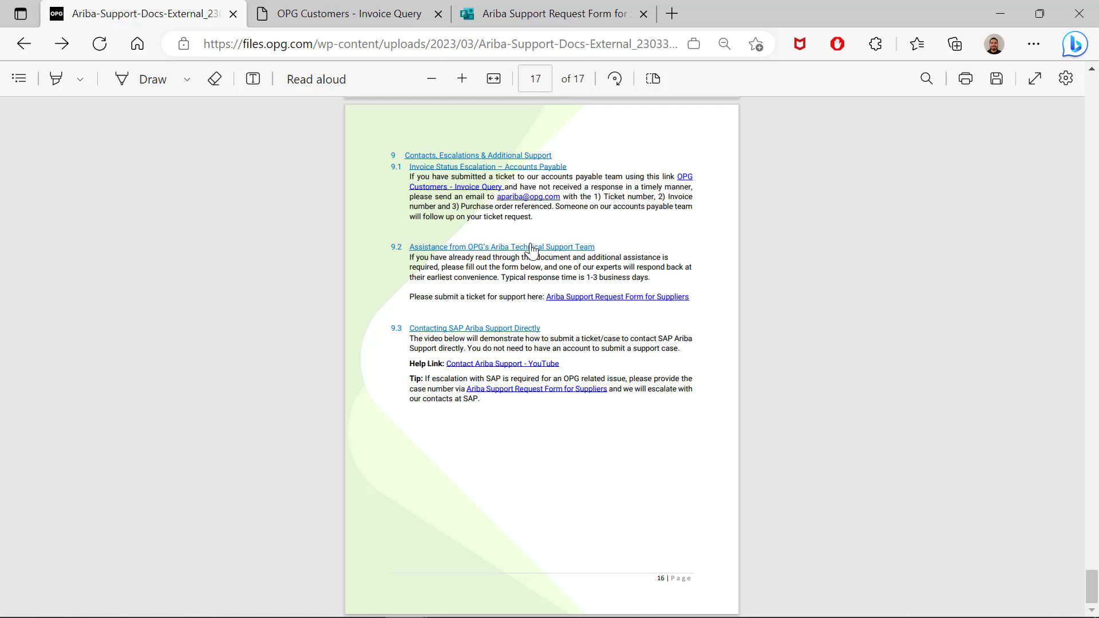